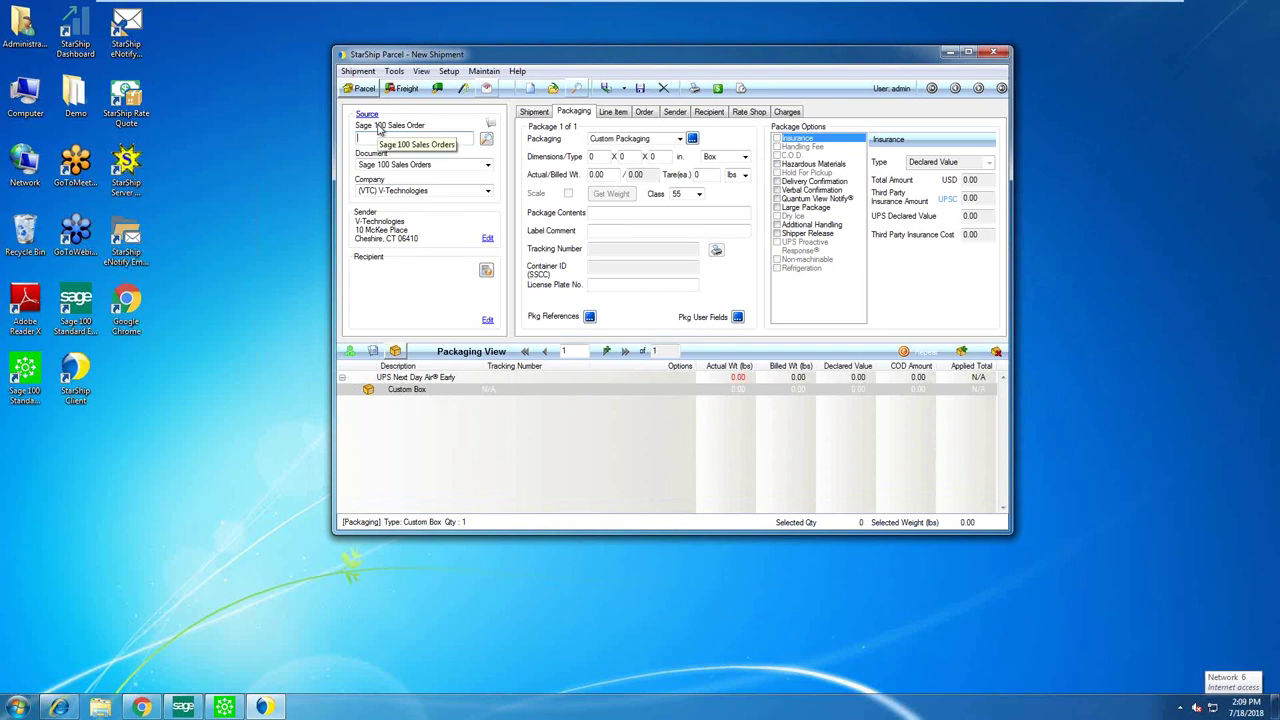
Choose Sage 100 Sales Orders as the document source and list the V-Technologies sales orders.
click(407, 168)
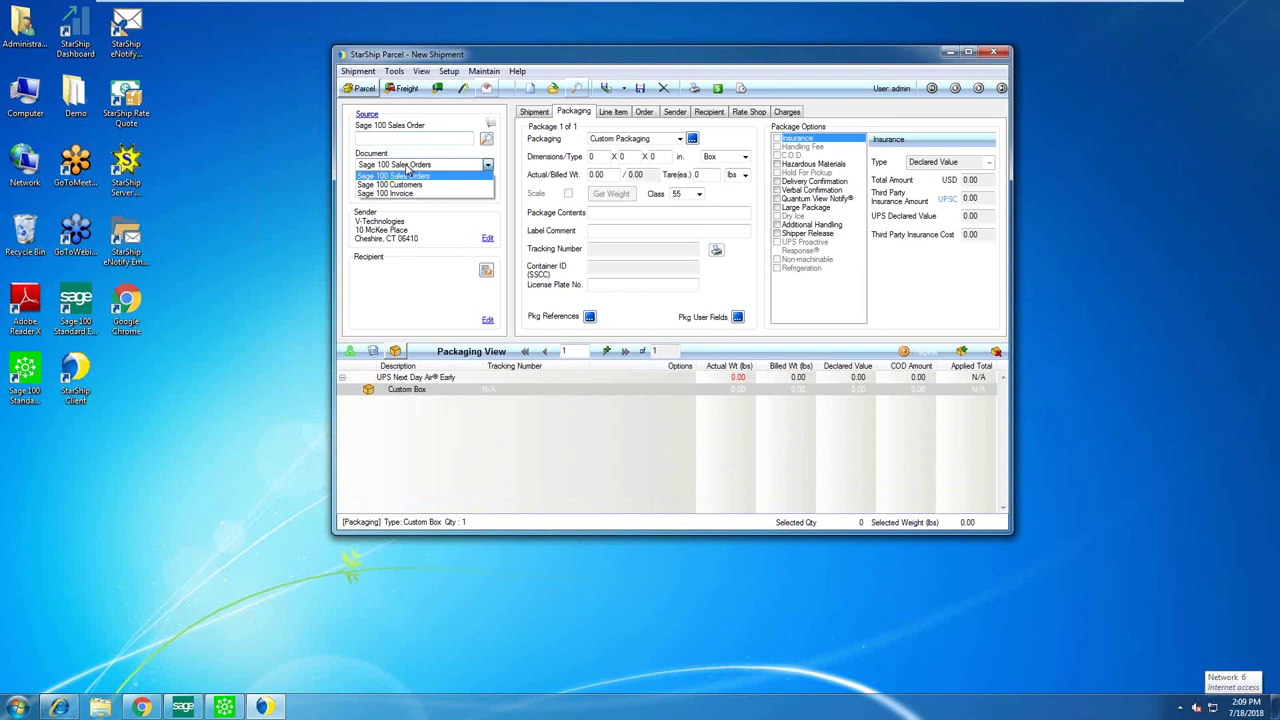
click(407, 174)
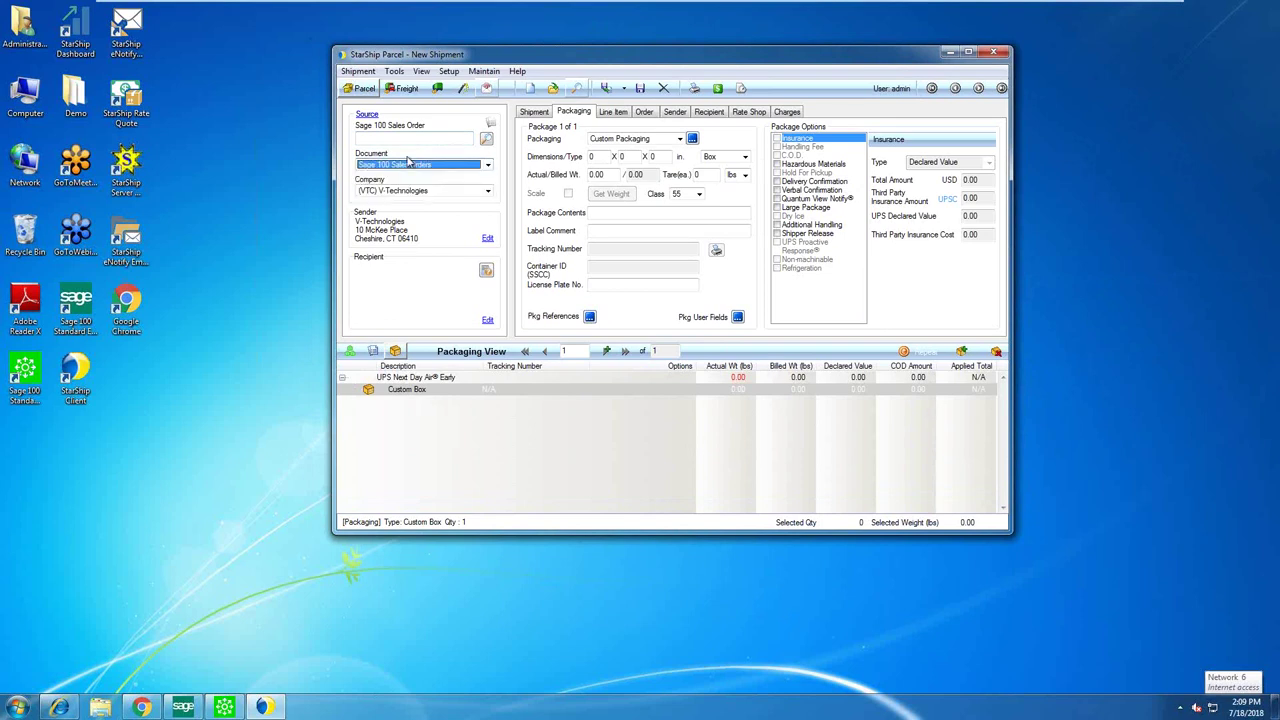
click(489, 138)
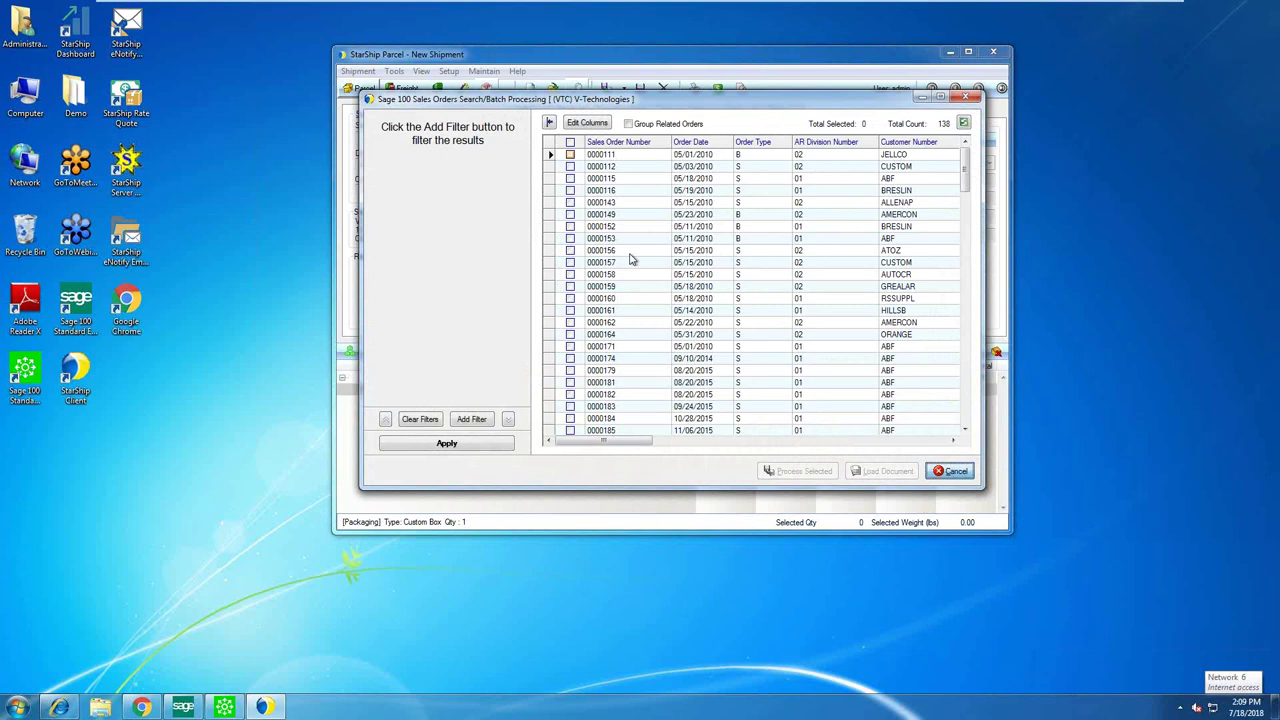
Dismiss the sales order search list without selecting any order.
key(Escape)
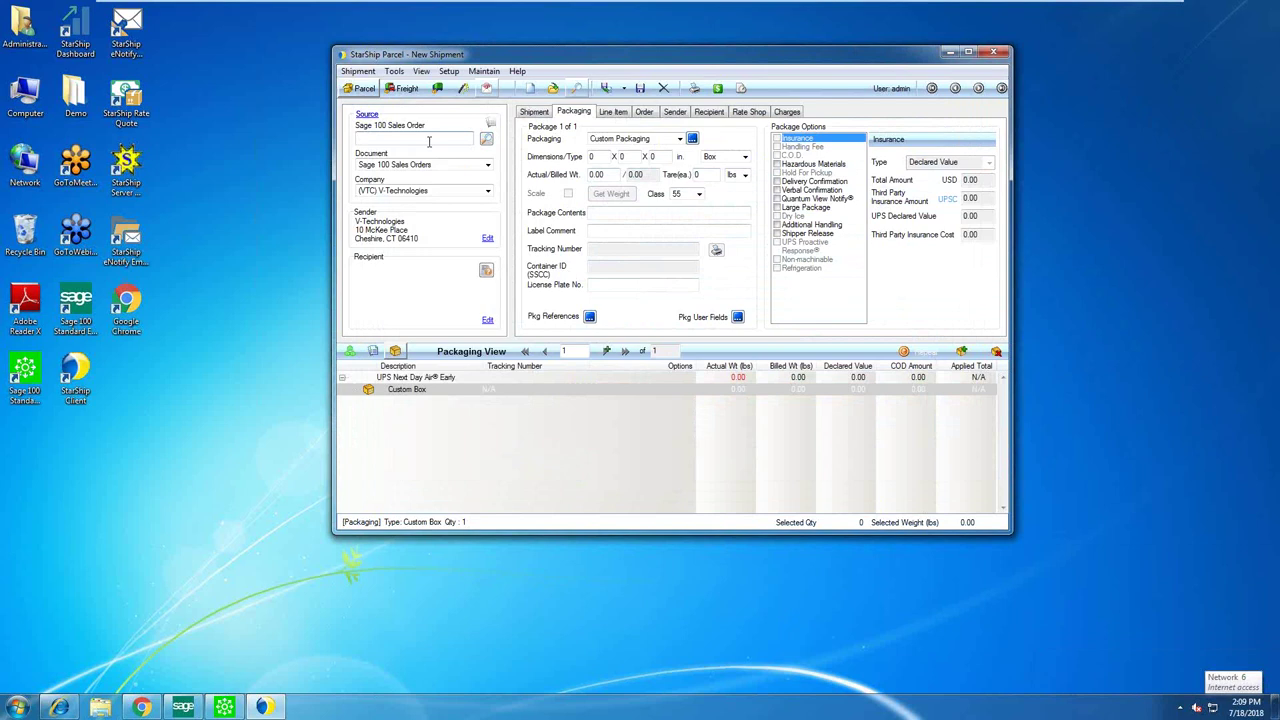
Retrieve Sage 100 sales order 222 into the shipment.
text(222)
key(Return)
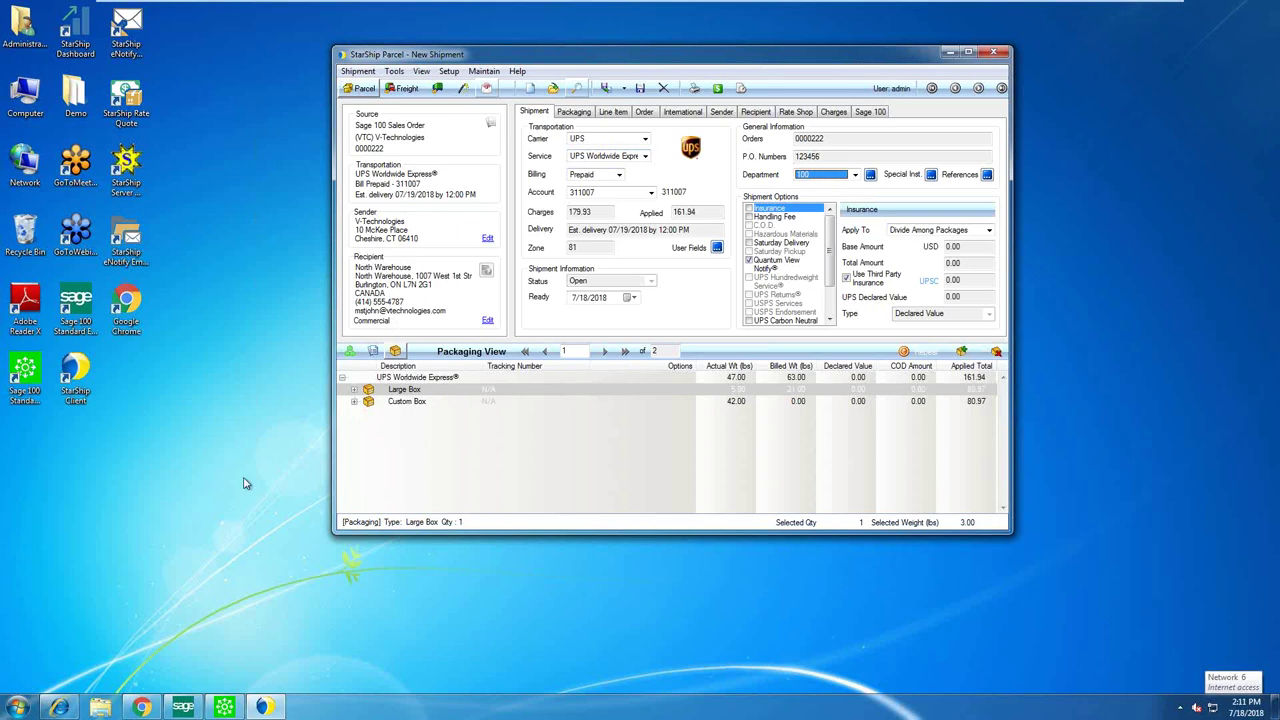
Expand all boxes in Packaging View and select item 130SP1220-1TP in the Large Box.
right_click(455, 378)
click(480, 386)
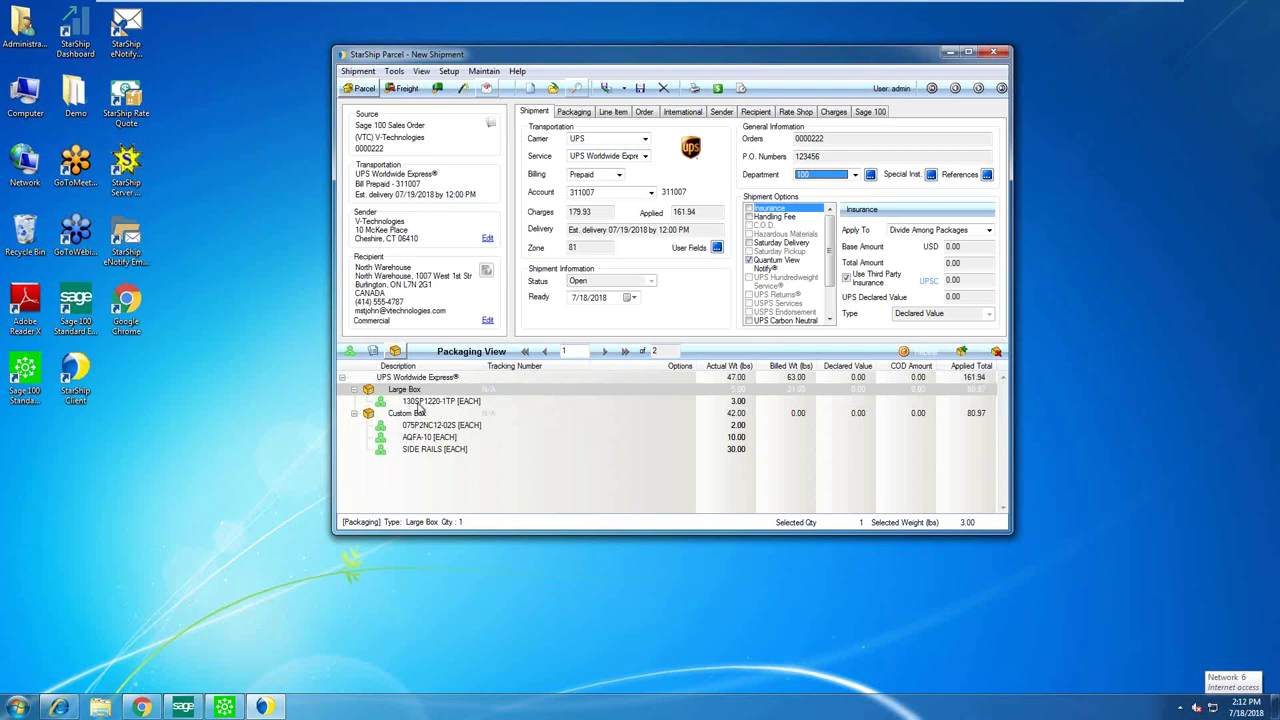
click(420, 403)
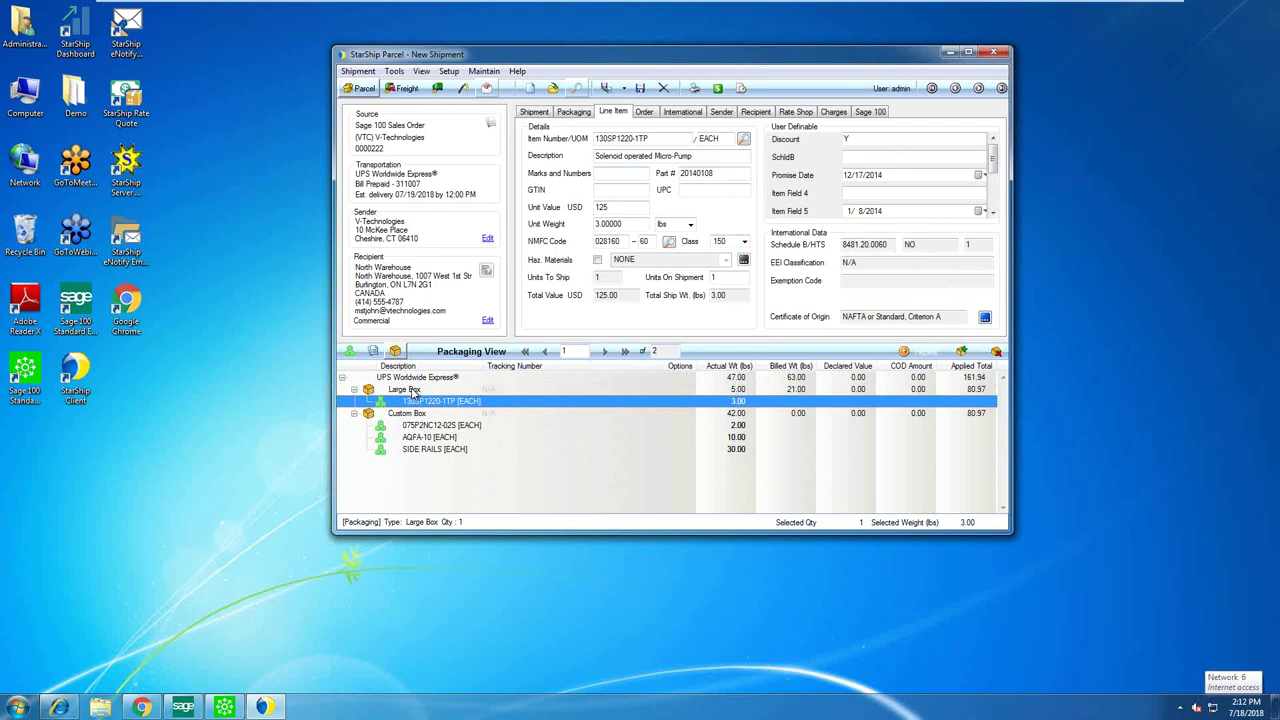
click(410, 389)
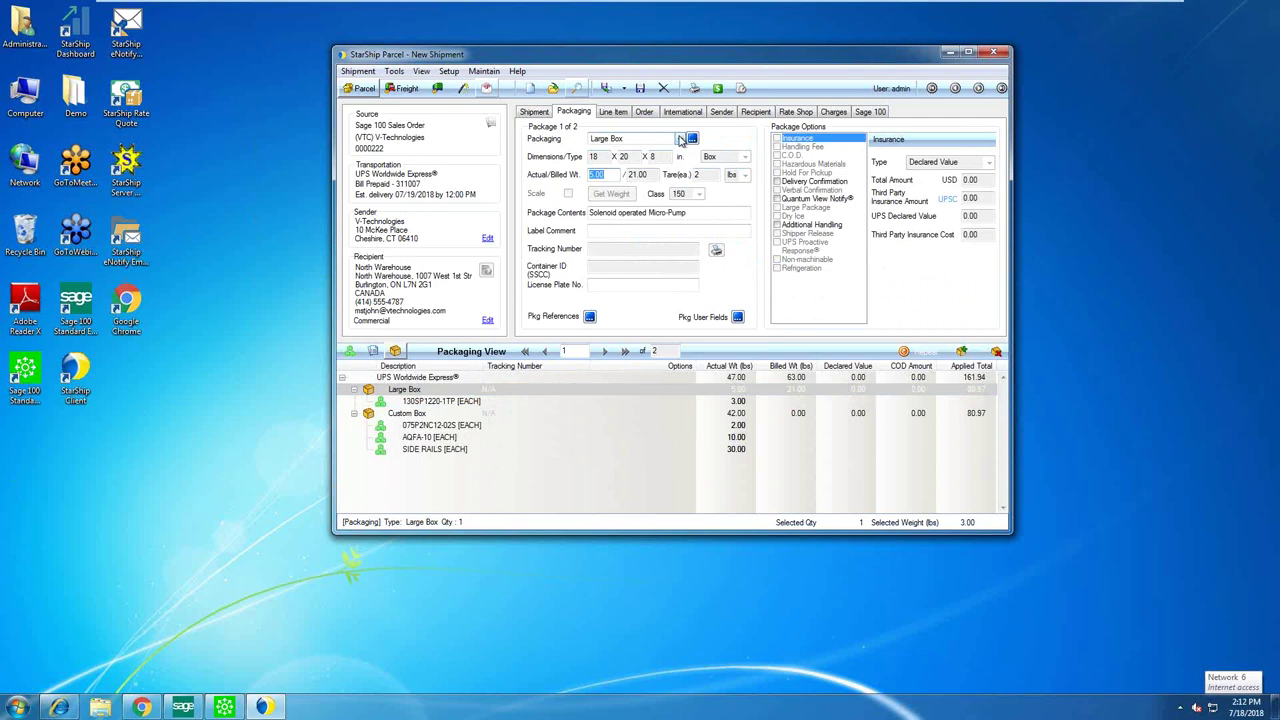
click(680, 140)
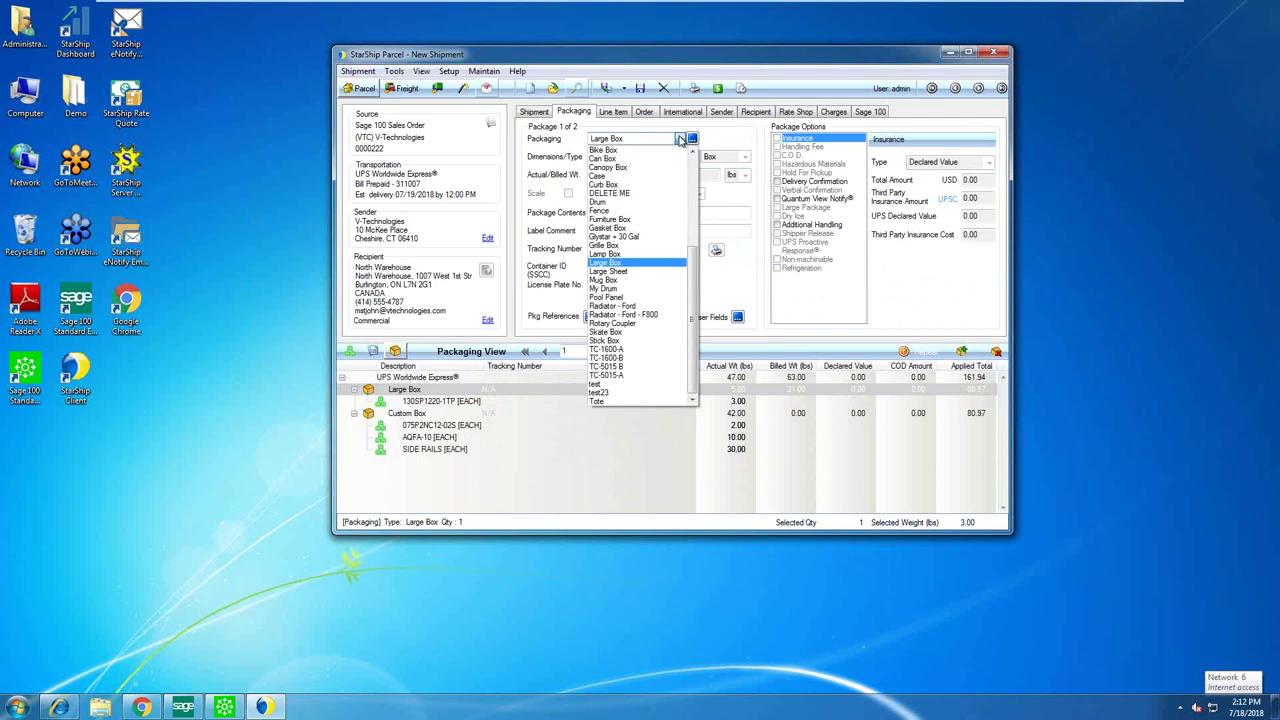
click(657, 264)
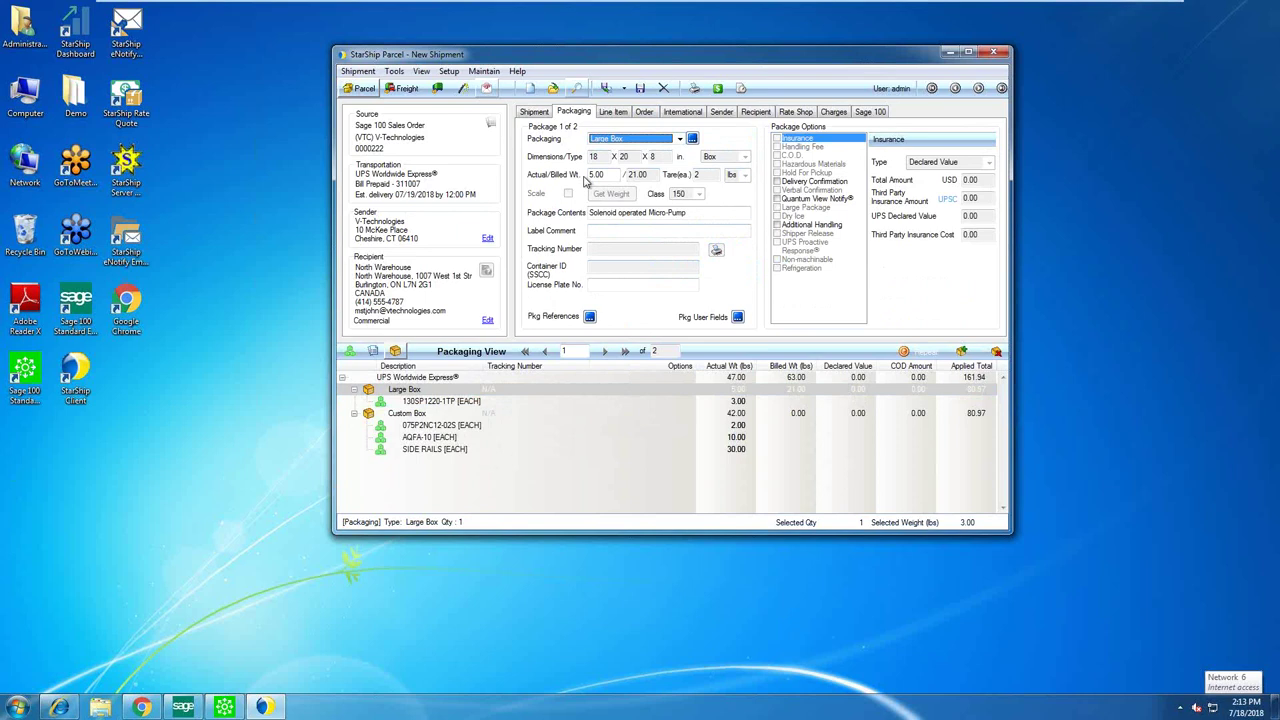
click(605, 172)
click(430, 401)
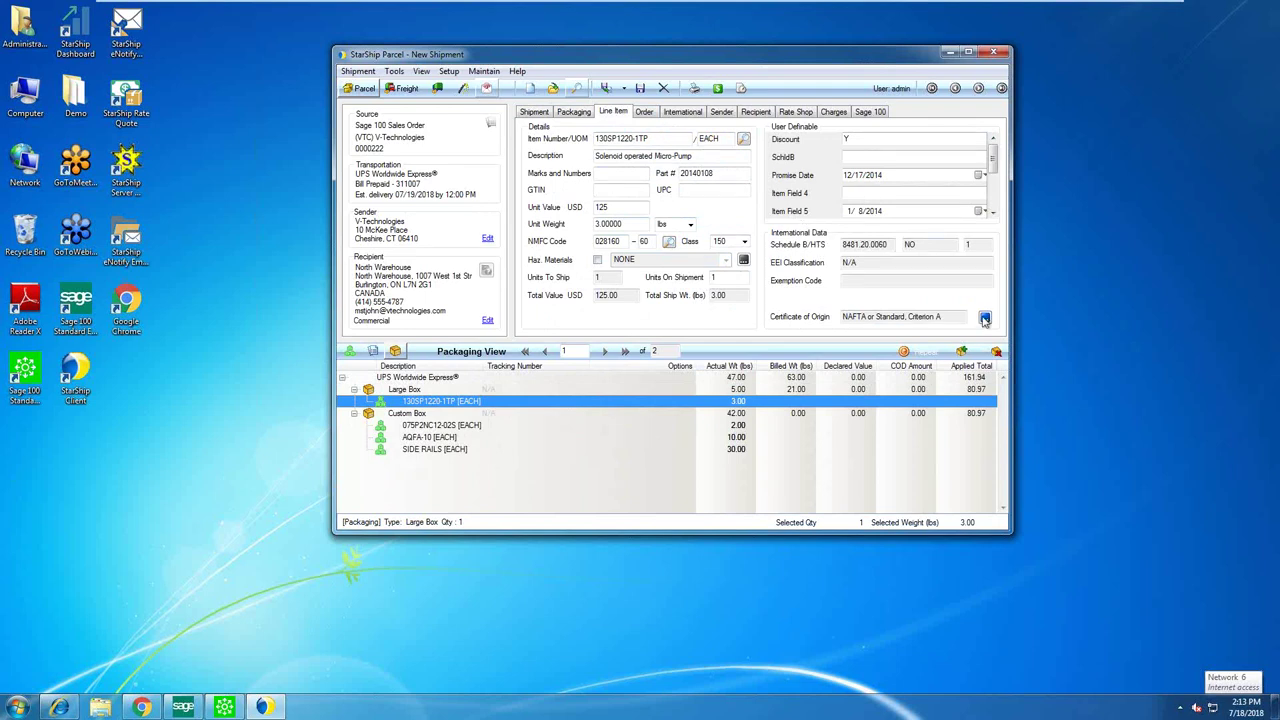
Open the Micro-Pump's commodity information and check Schedule B code 8481.20.0060 in the lookup, then cancel it.
click(730, 241)
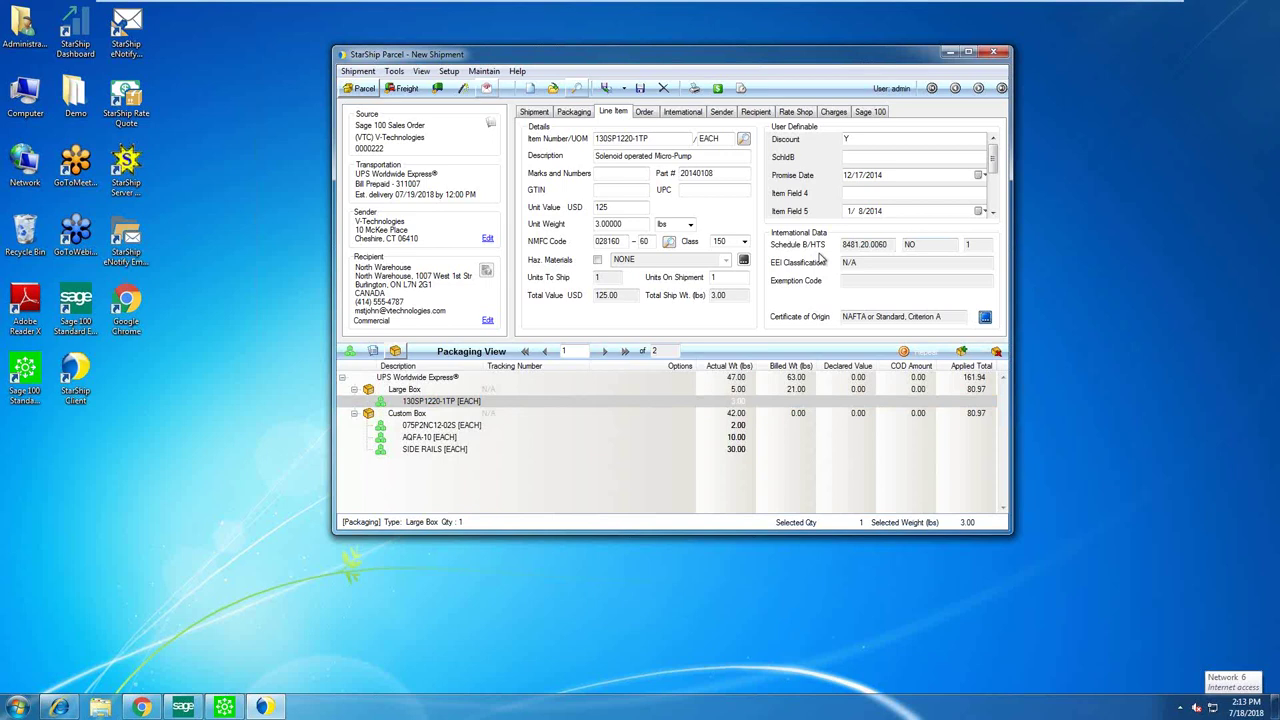
double_click(820, 258)
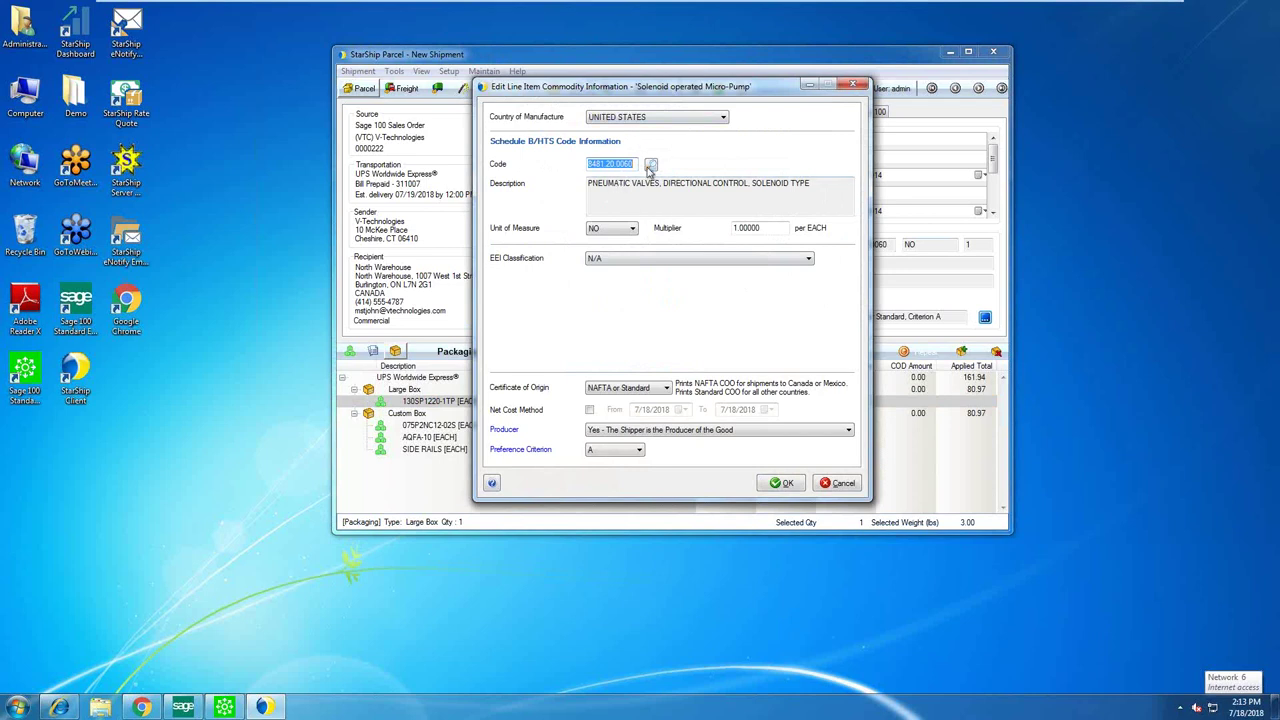
click(649, 166)
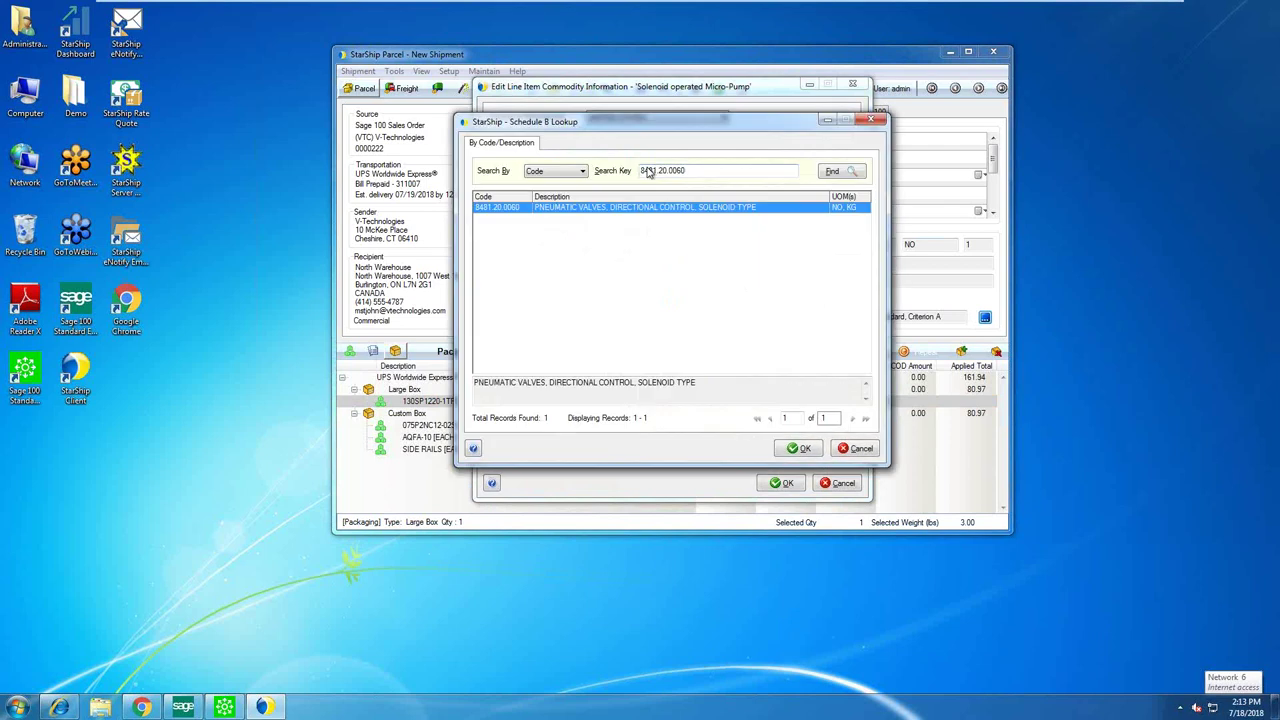
click(568, 173)
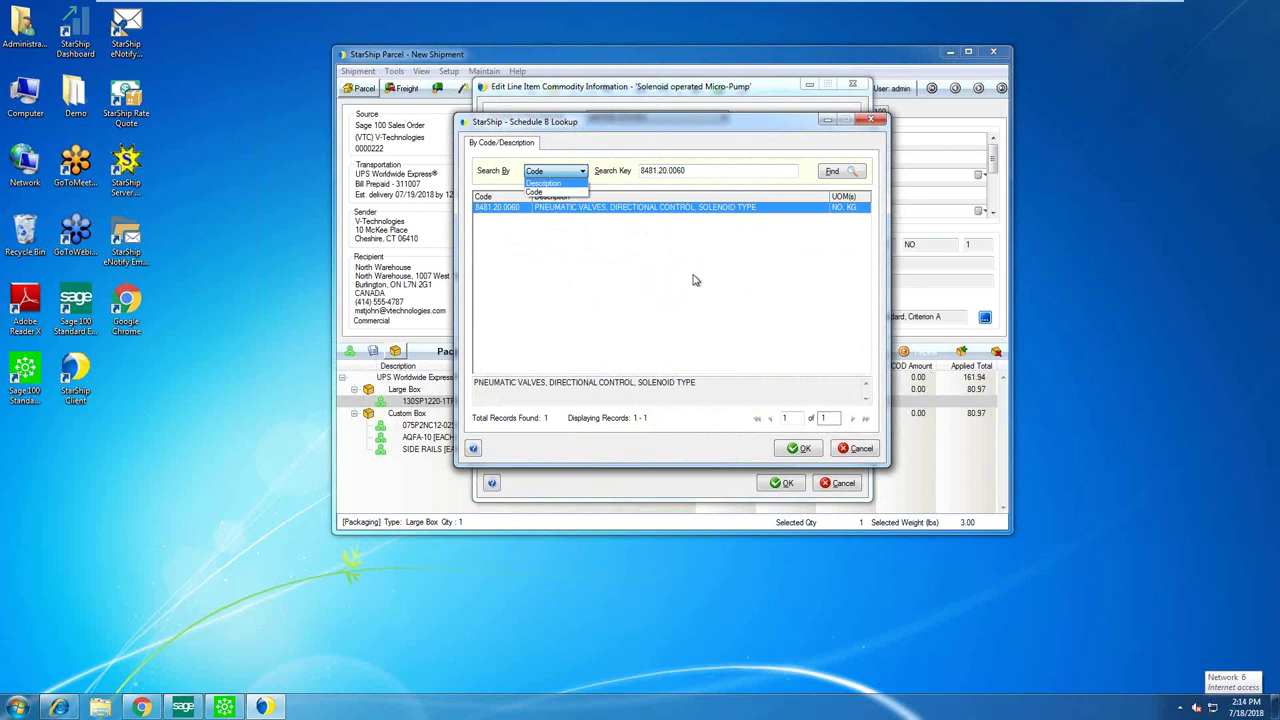
click(853, 451)
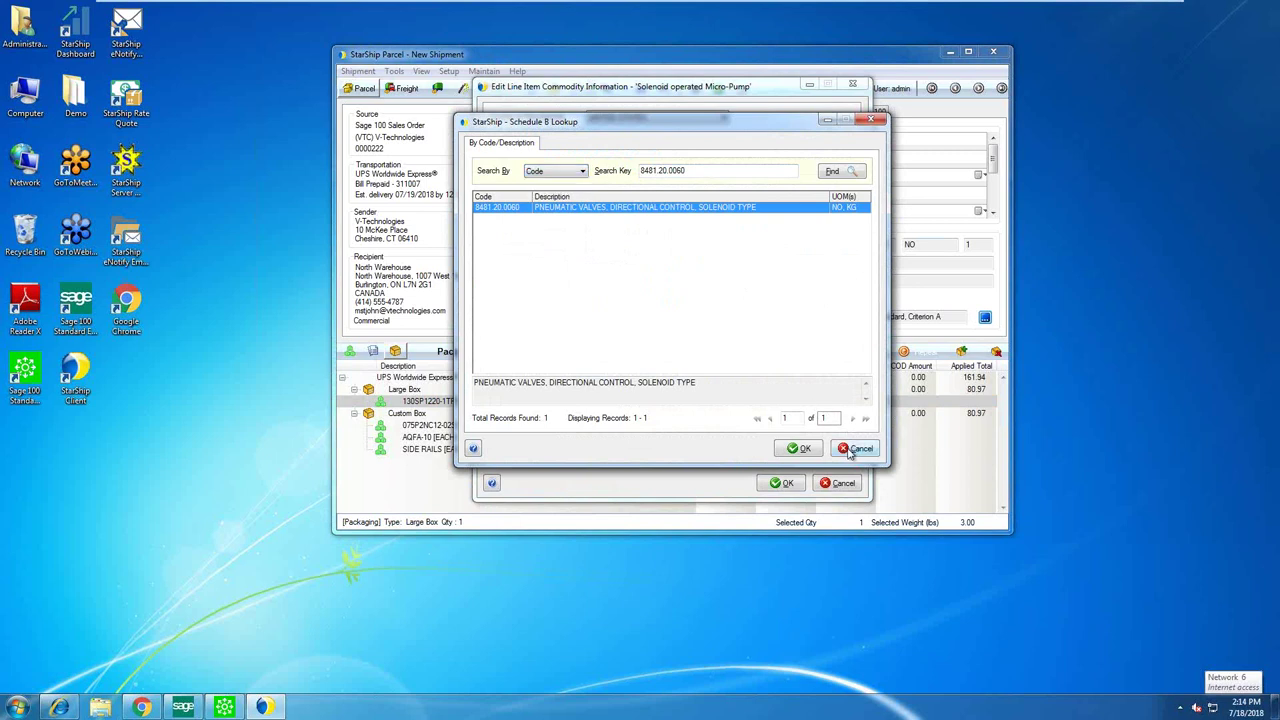
click(848, 451)
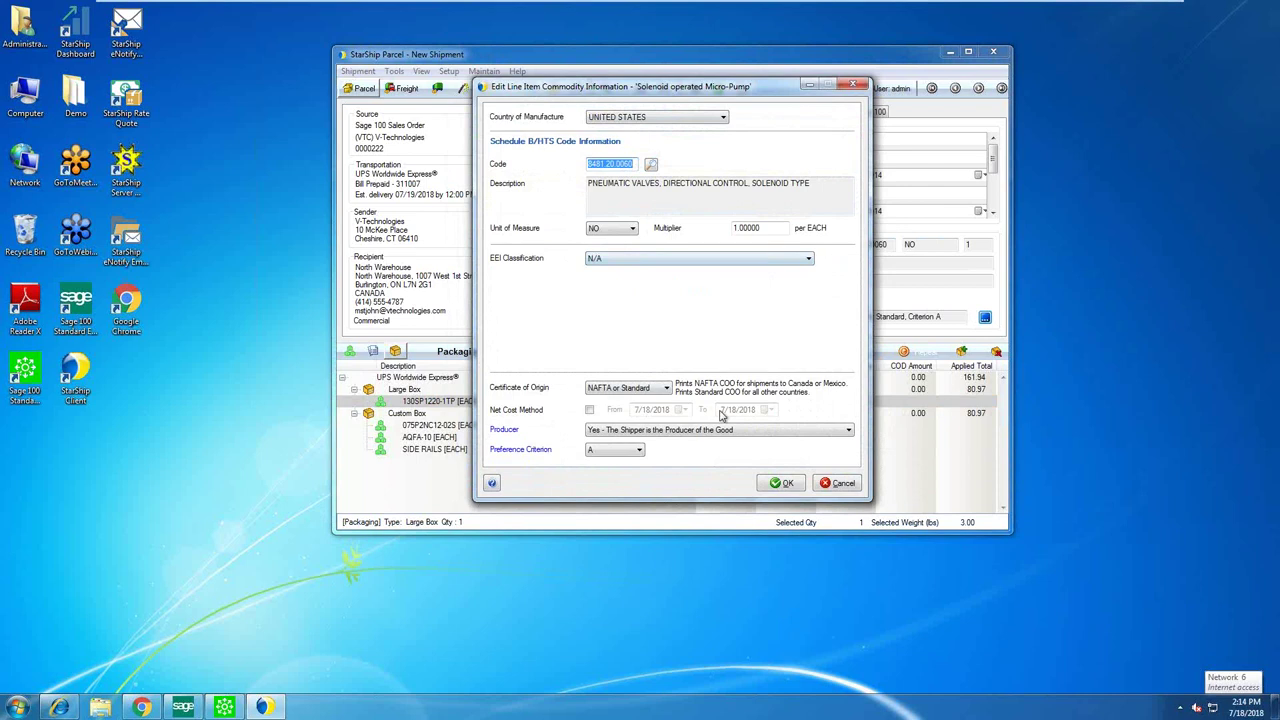
Confirm the commodity info, move AQFA-10 into the Large Box, and fetch carrier rate quotes.
click(783, 488)
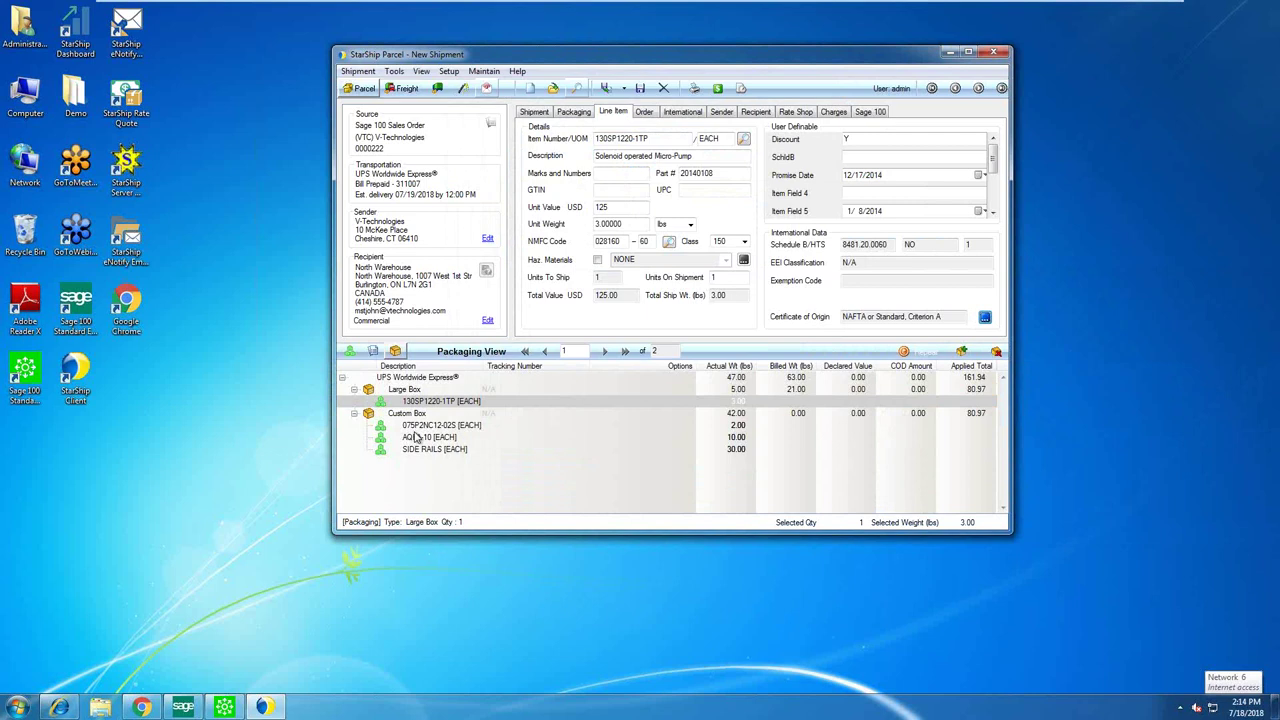
drag(416, 437, 425, 401)
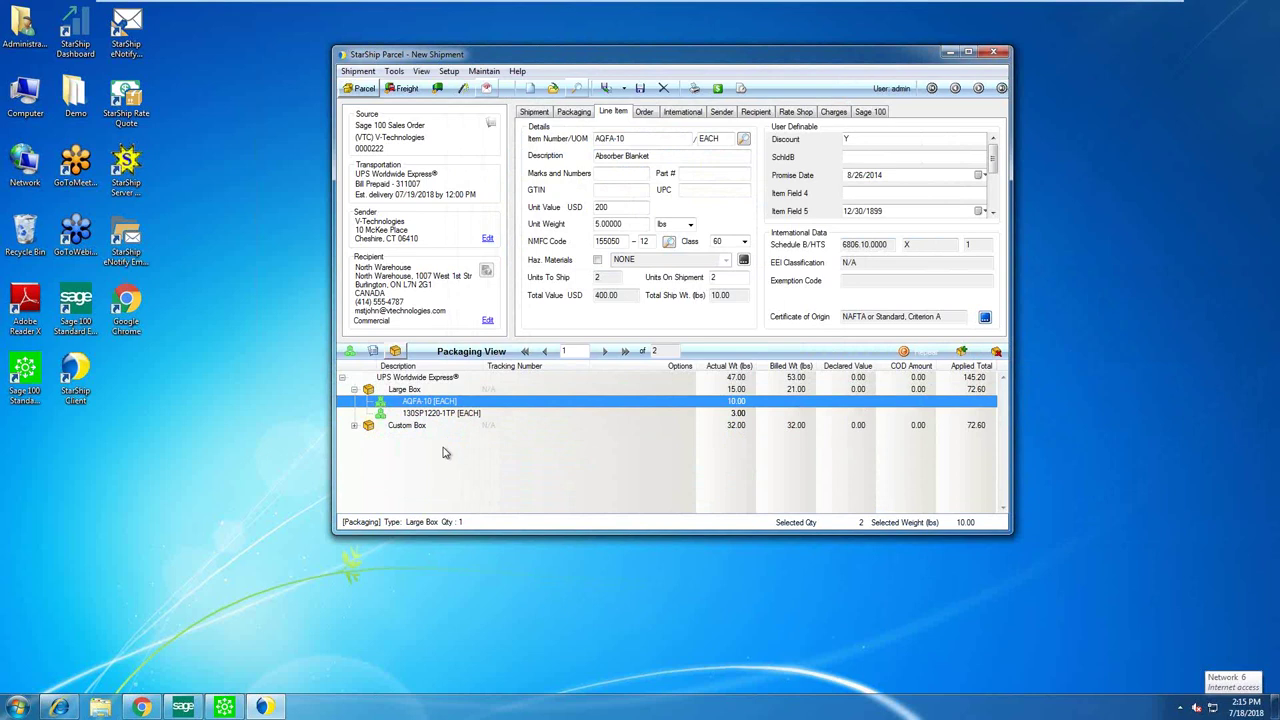
click(733, 280)
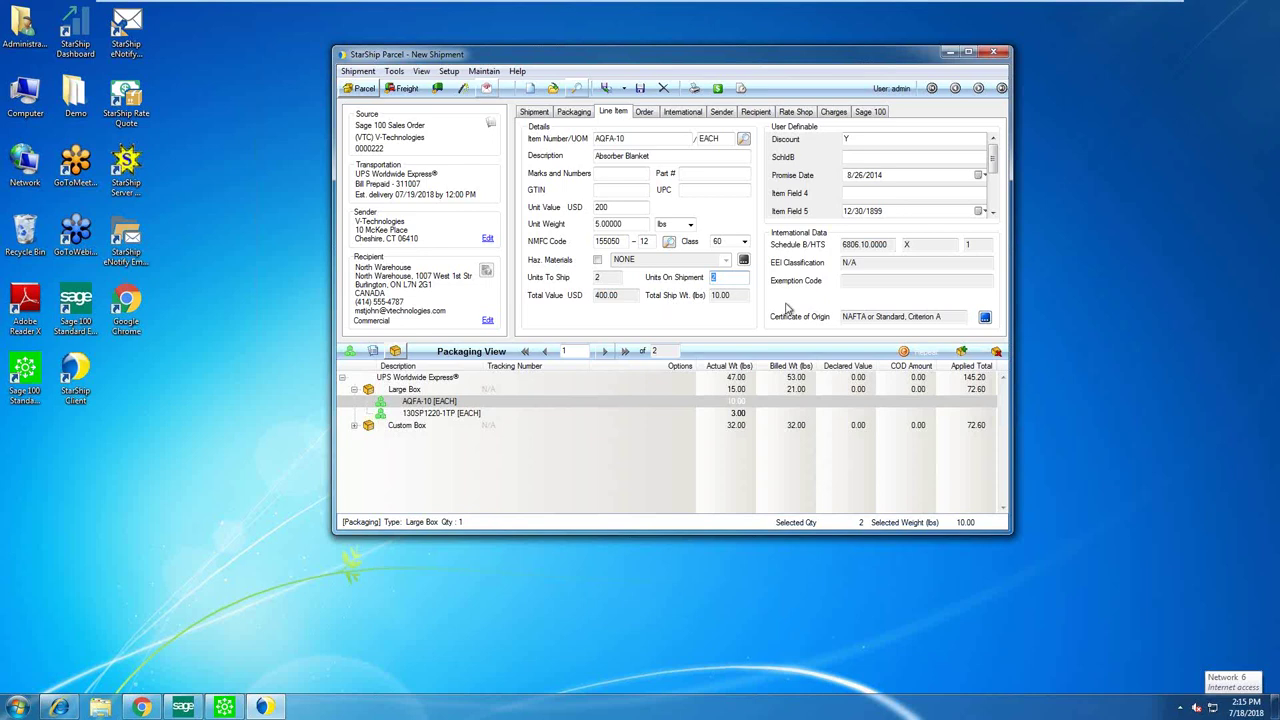
click(719, 89)
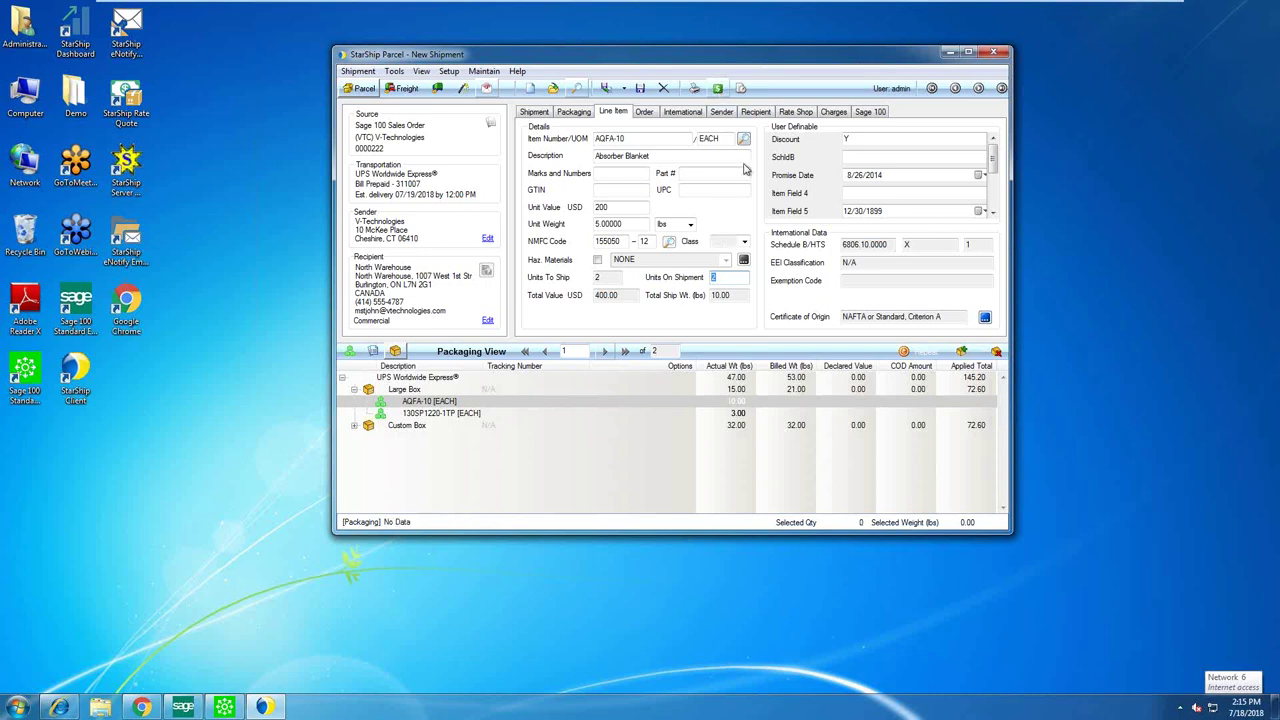
click(720, 89)
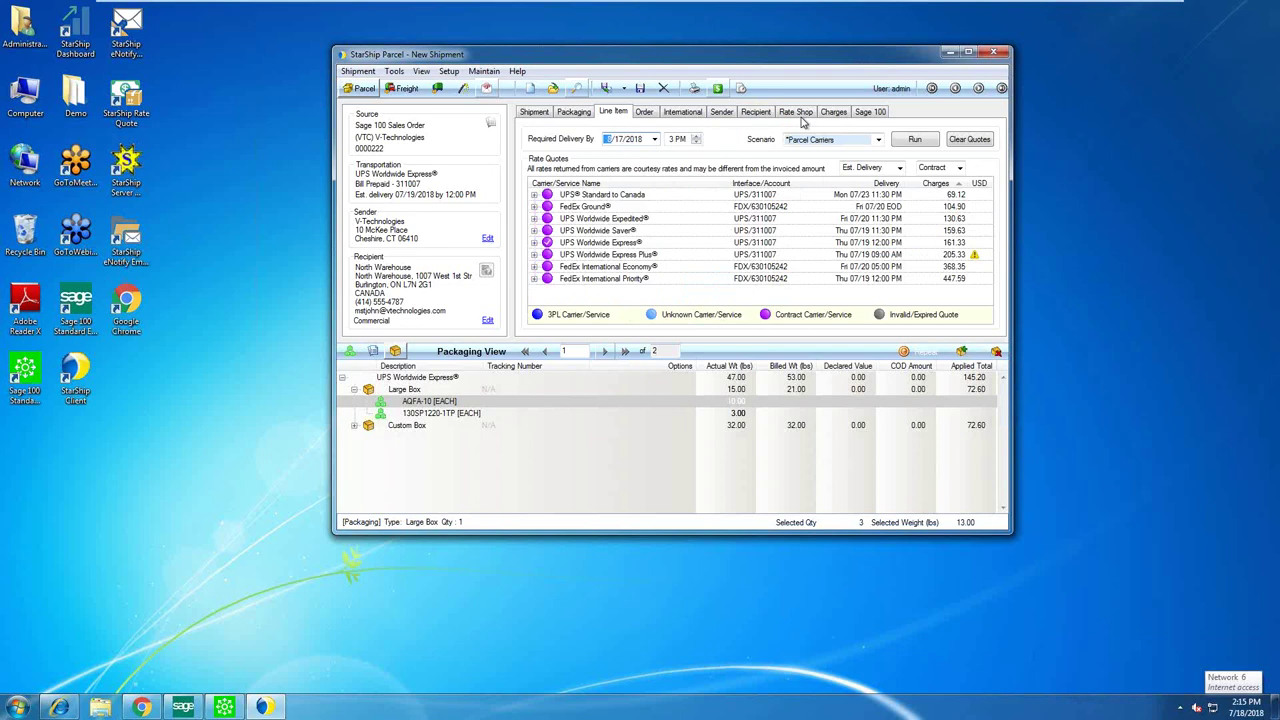
Sort the rate quotes by carrier/service, keeping estimated delivery dates and contract rates.
click(640, 183)
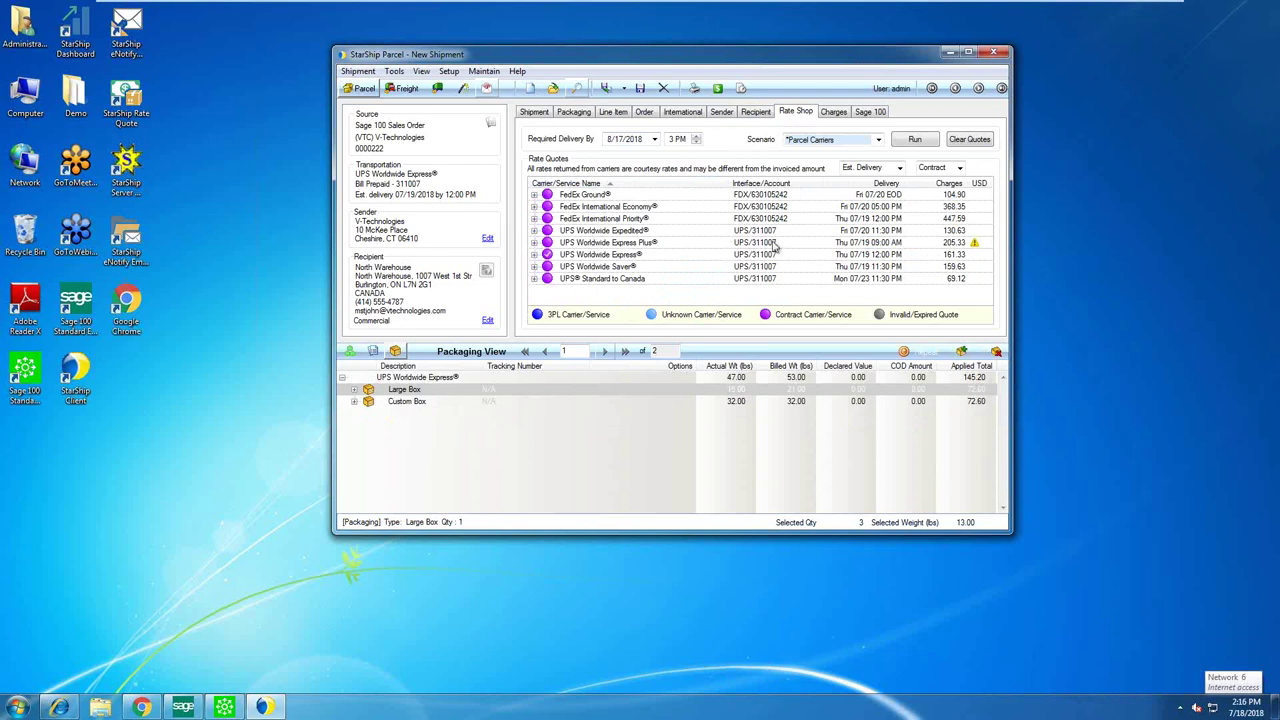
click(885, 168)
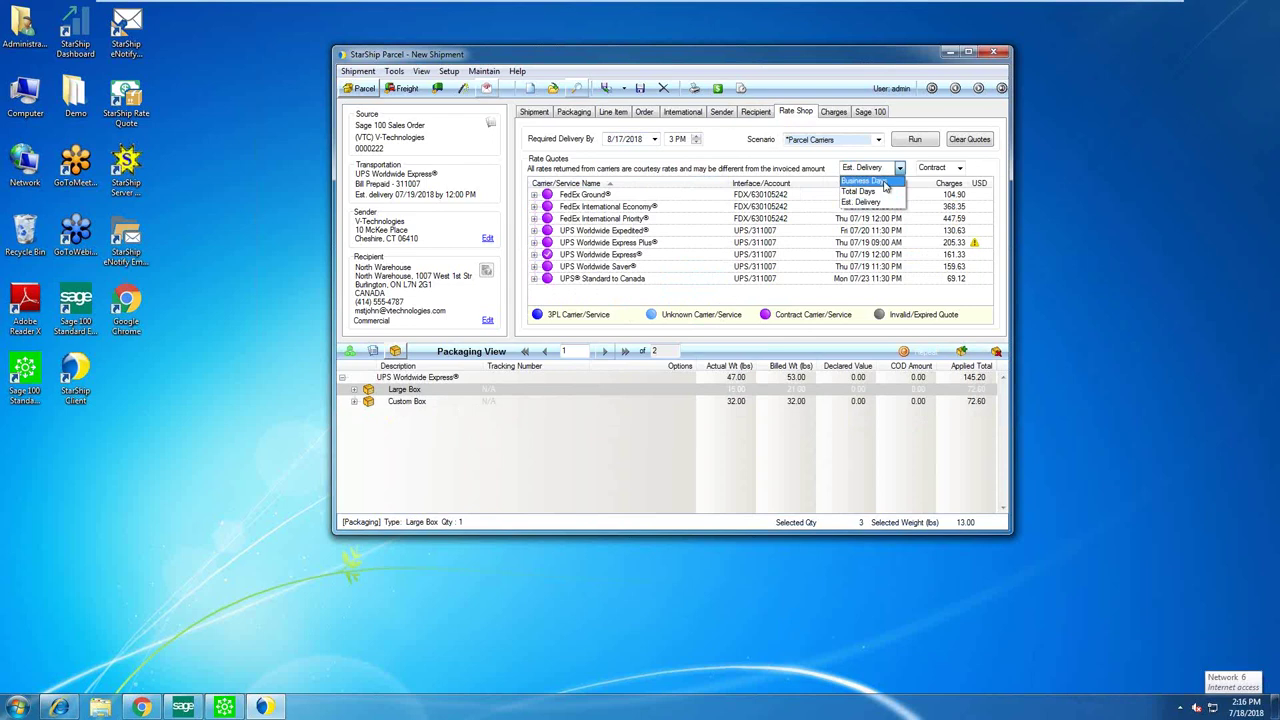
click(880, 202)
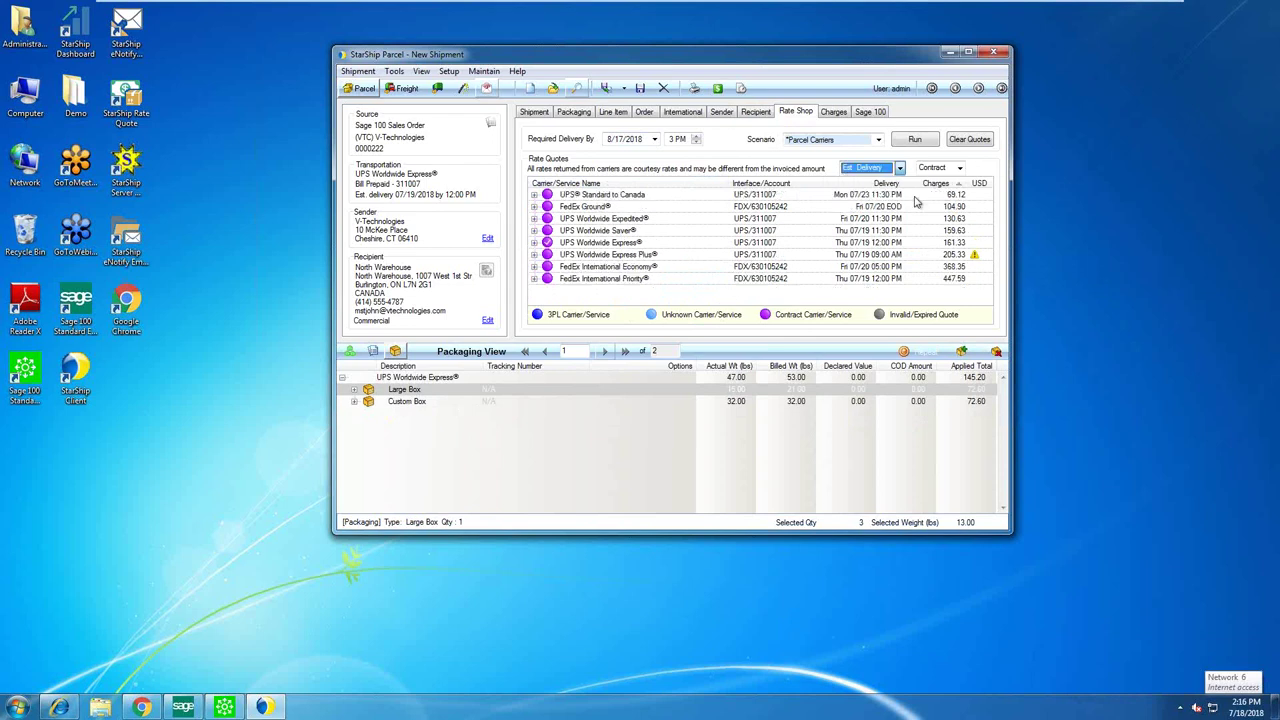
click(942, 170)
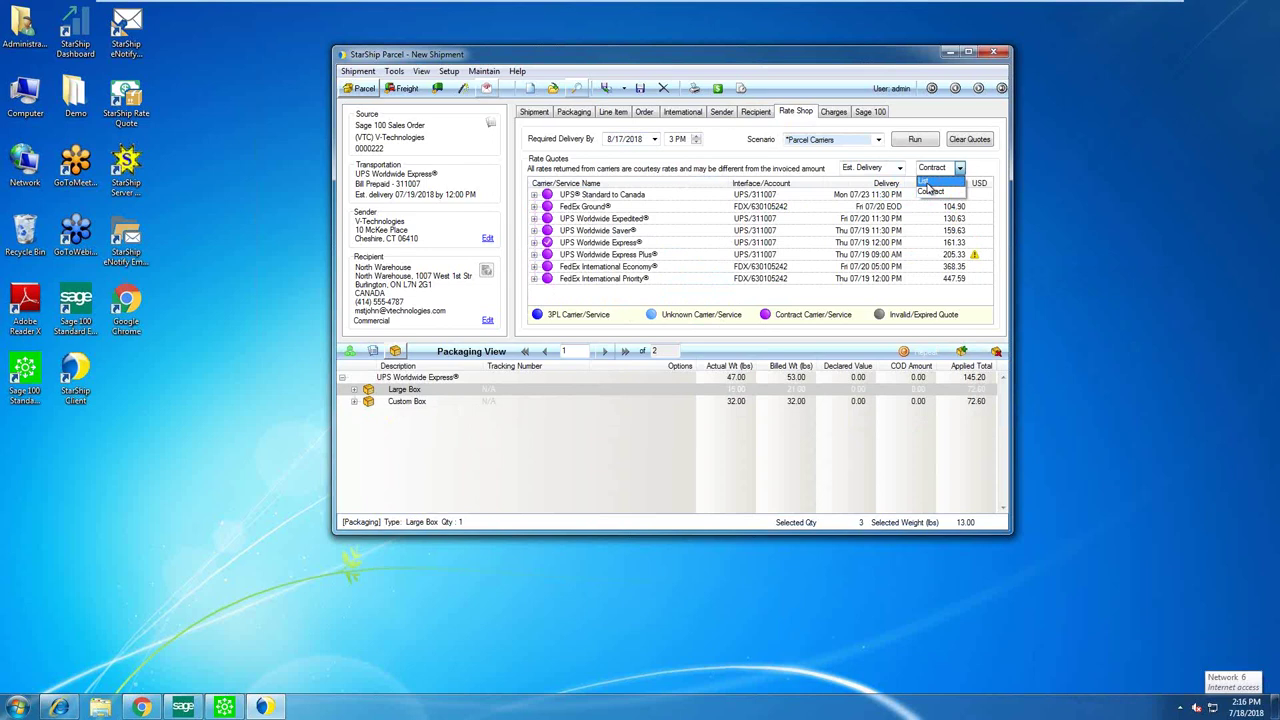
click(622, 360)
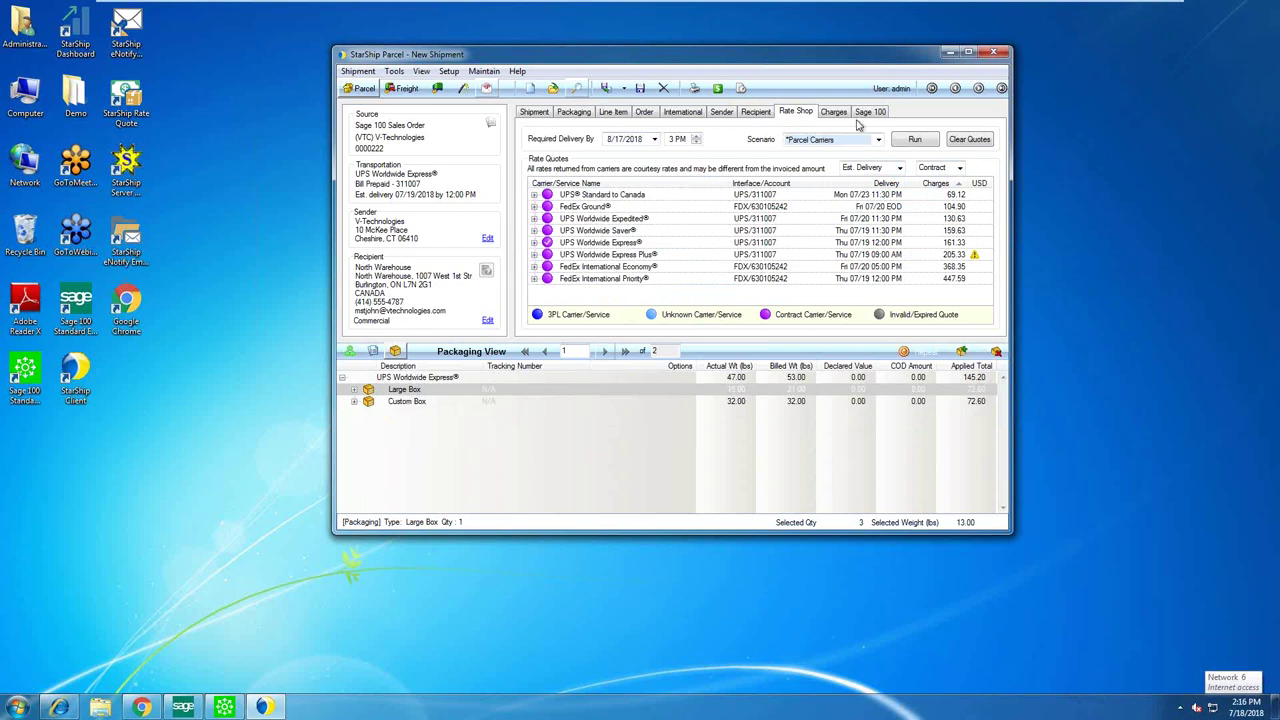
Show the Charges tab and the Applied Freight Rules behind the 72.60 total applied freight.
click(835, 112)
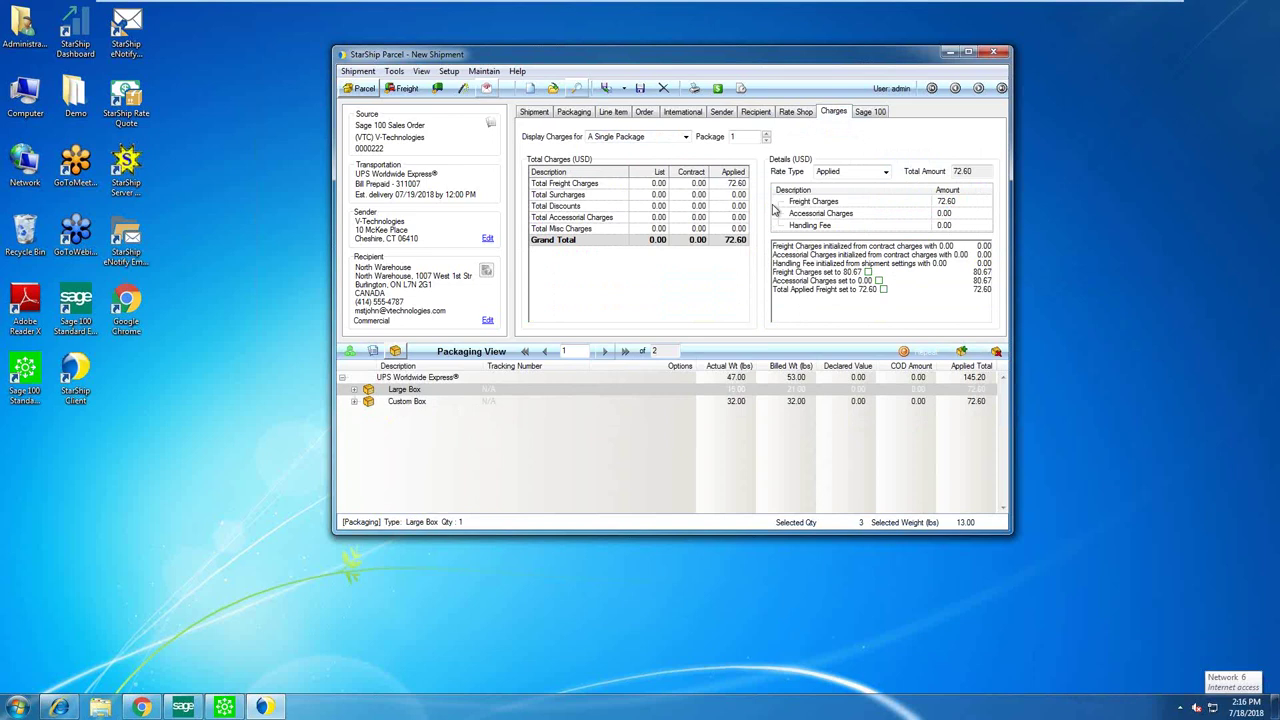
click(883, 289)
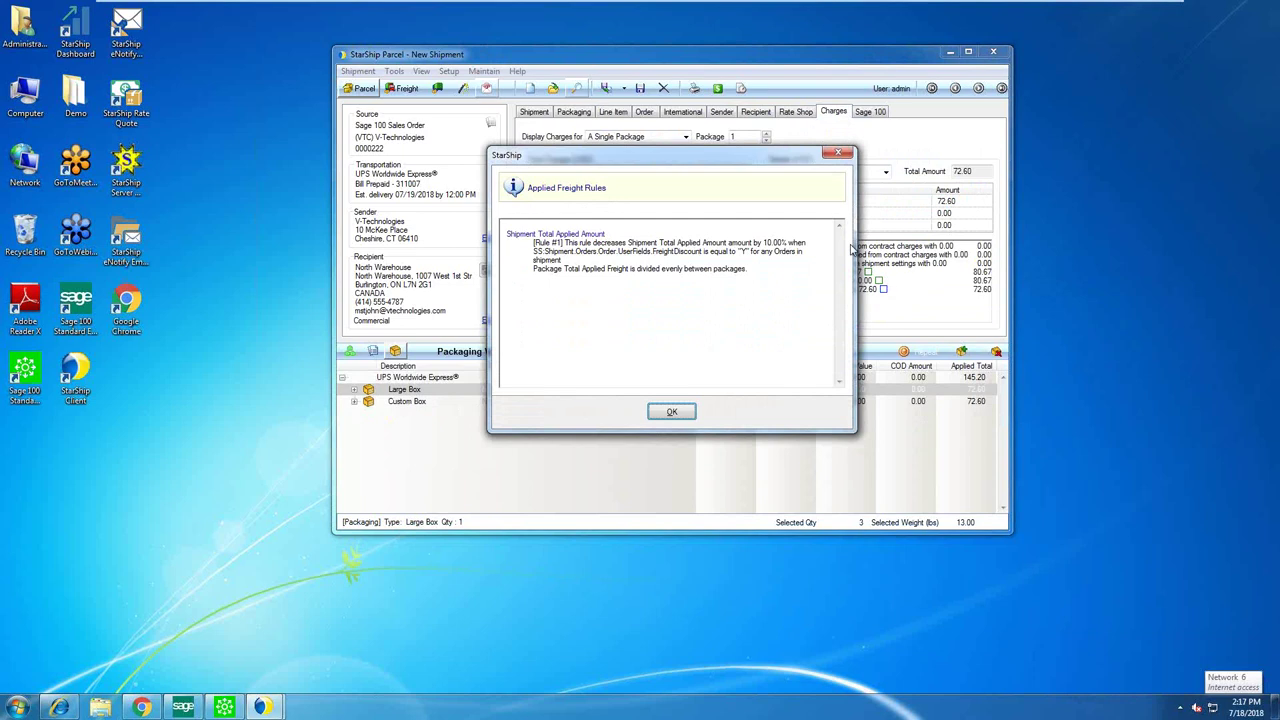
Highlight the FreightDiscount condition and the 10.00% discount, then close Applied Freight Rules.
drag(618, 251, 755, 256)
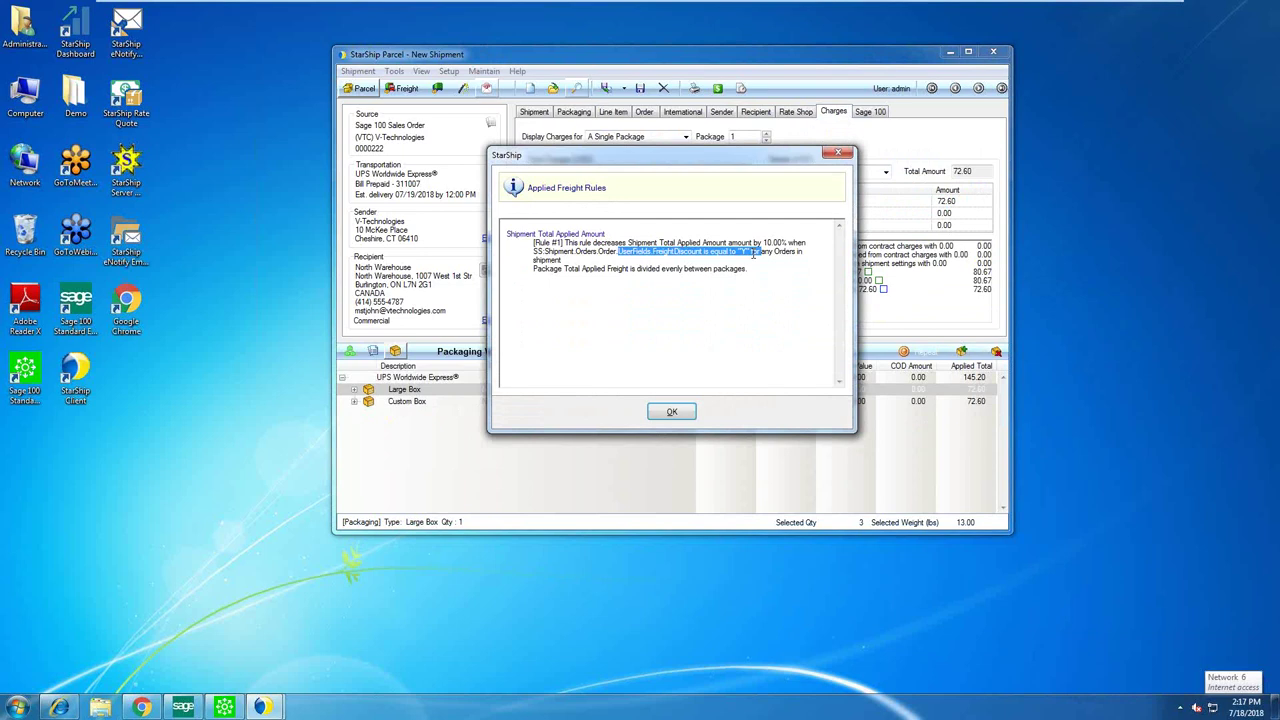
drag(764, 244, 808, 244)
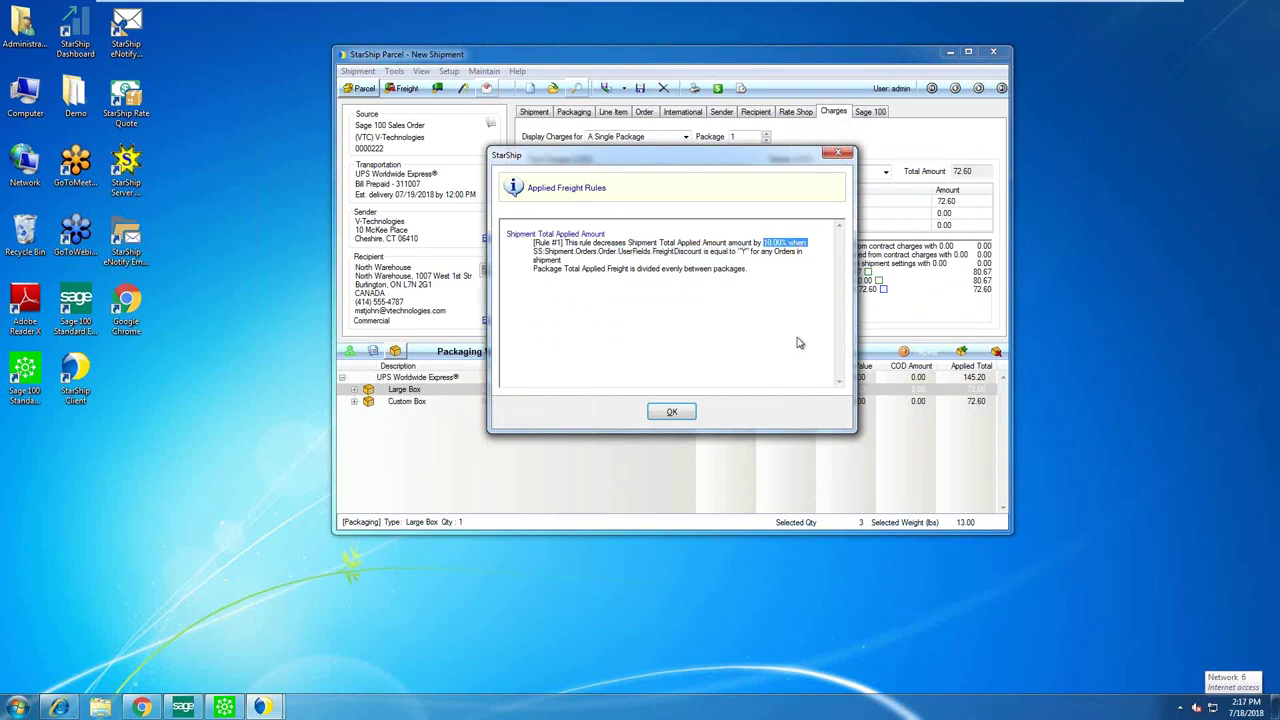
click(672, 414)
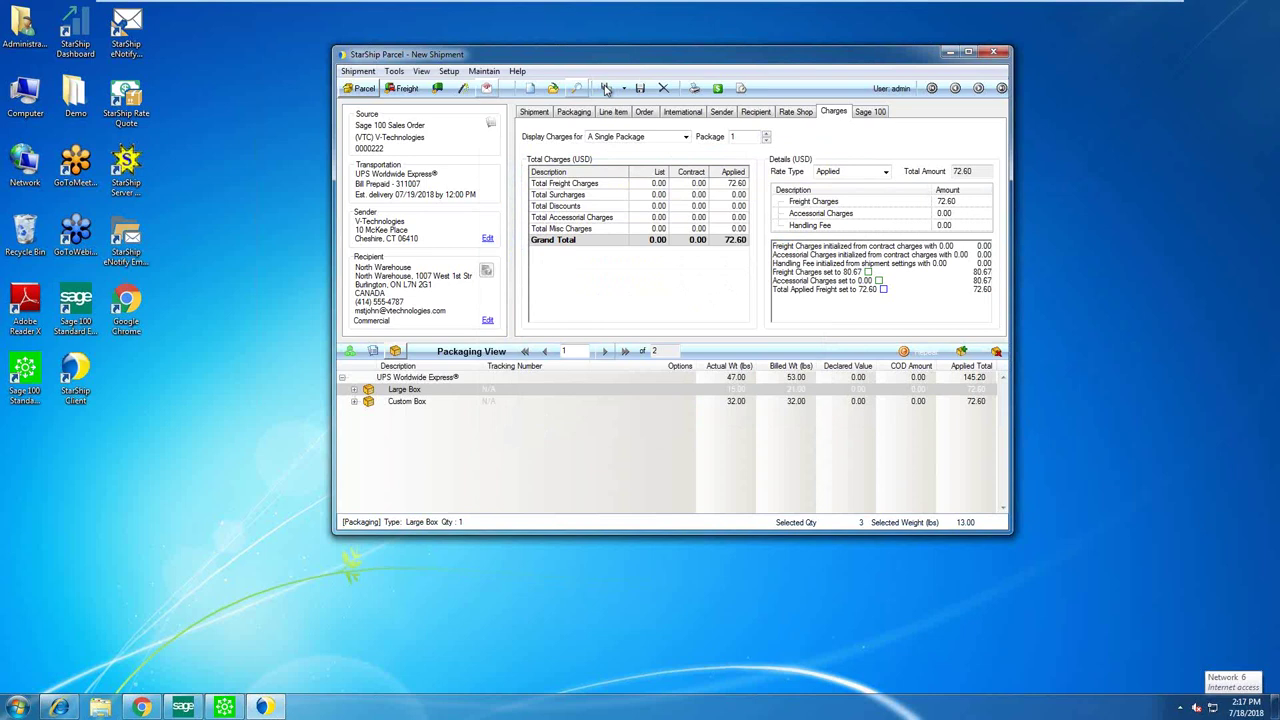
Ship the order, enlarge the SmartLabel_Landscape label preview to see the packing list, then close it.
click(606, 90)
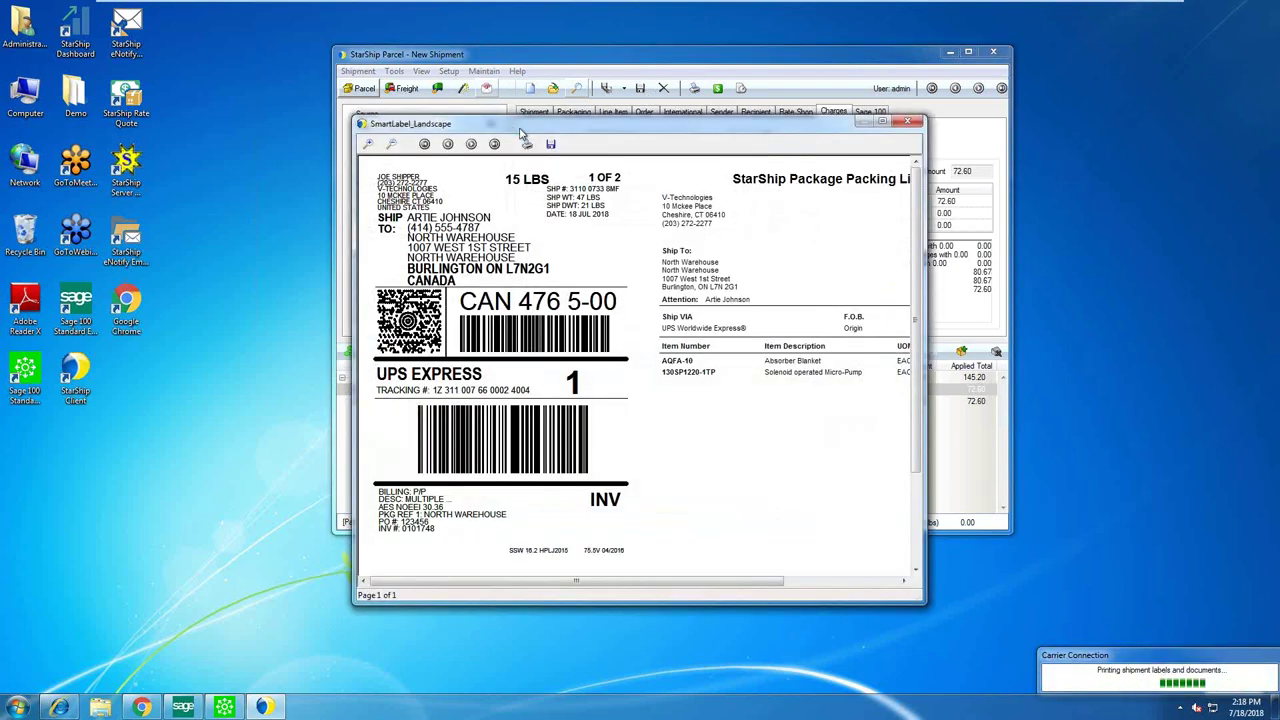
drag(490, 123, 353, 33)
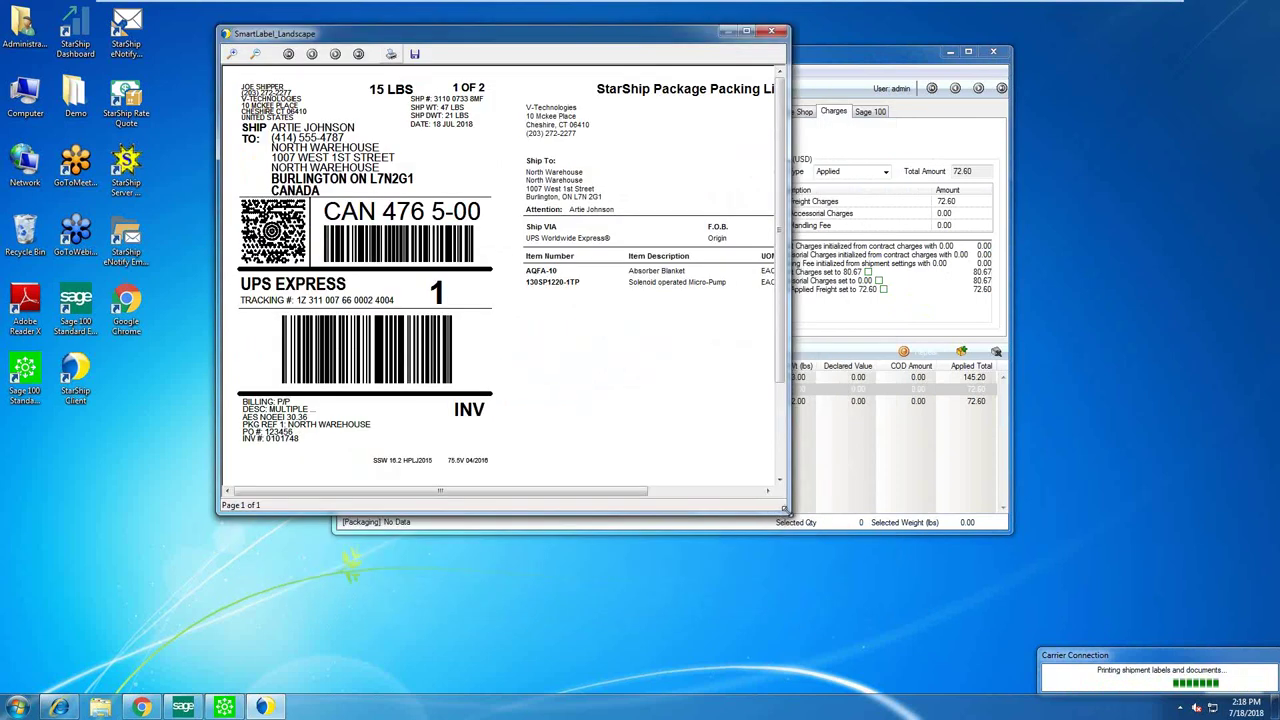
drag(769, 514, 1048, 637)
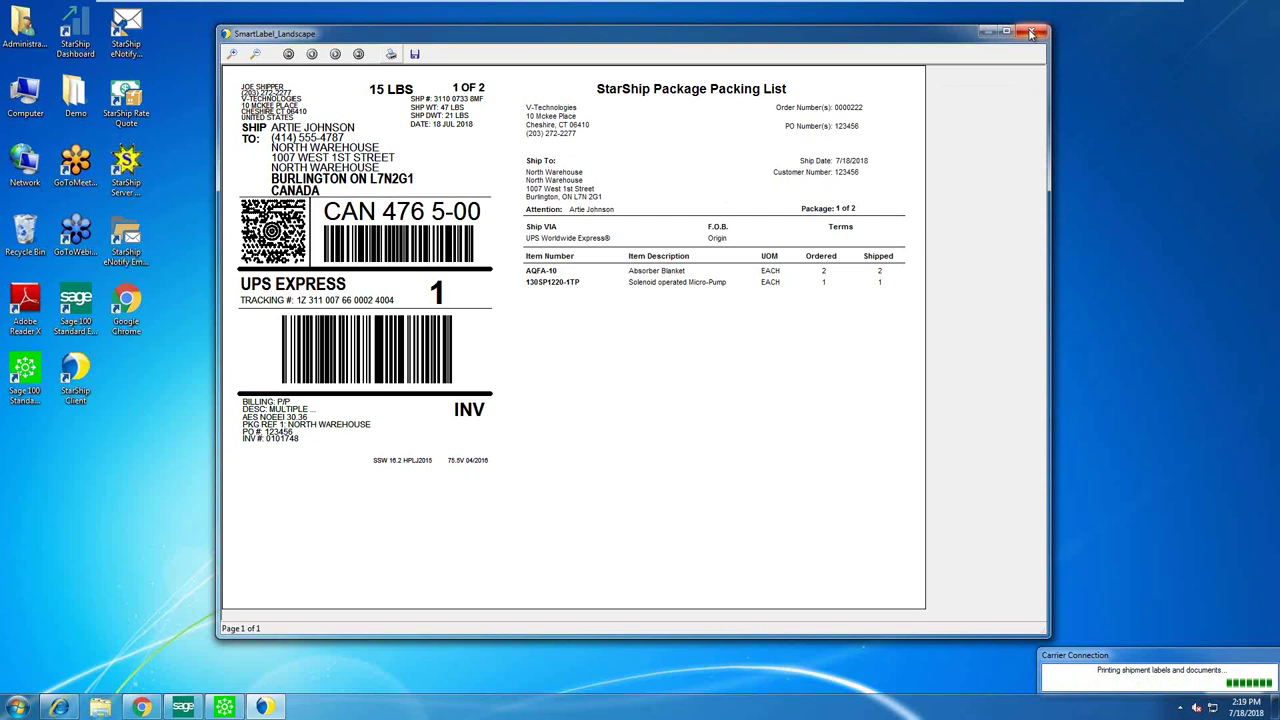
click(1031, 31)
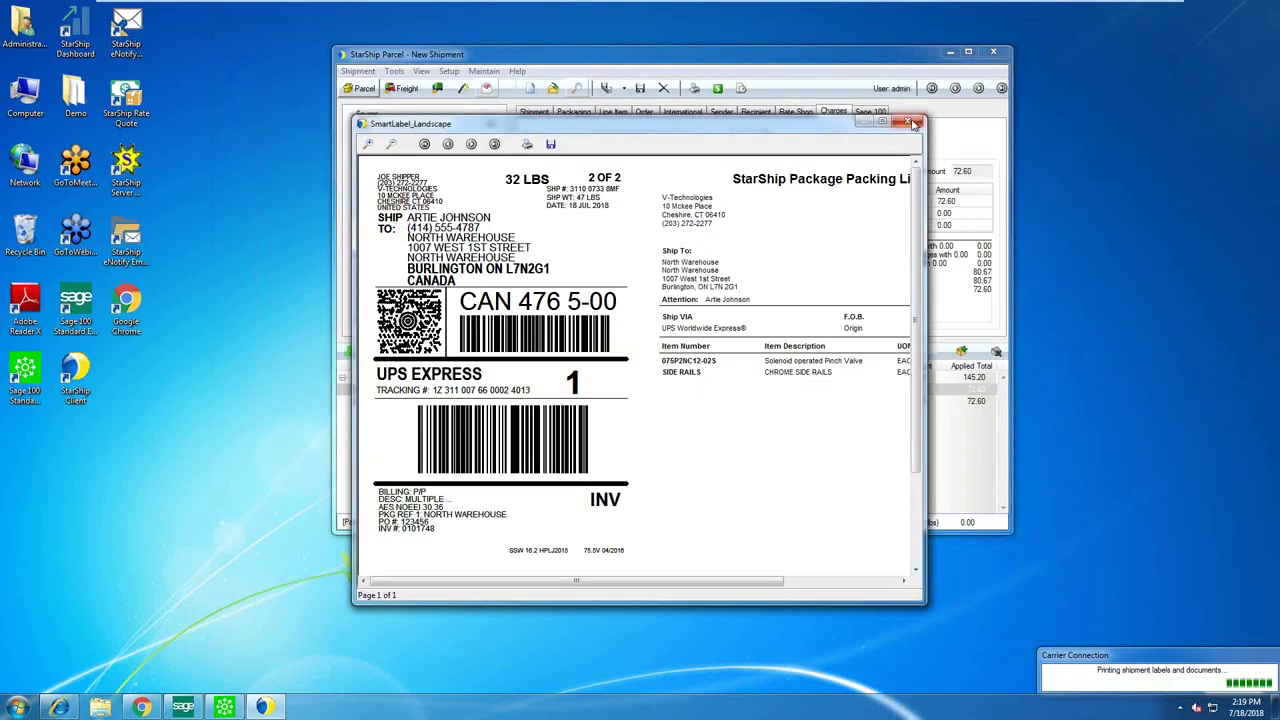
Close the second label preview, then review the 1020.20 commercial invoice and close it.
click(910, 123)
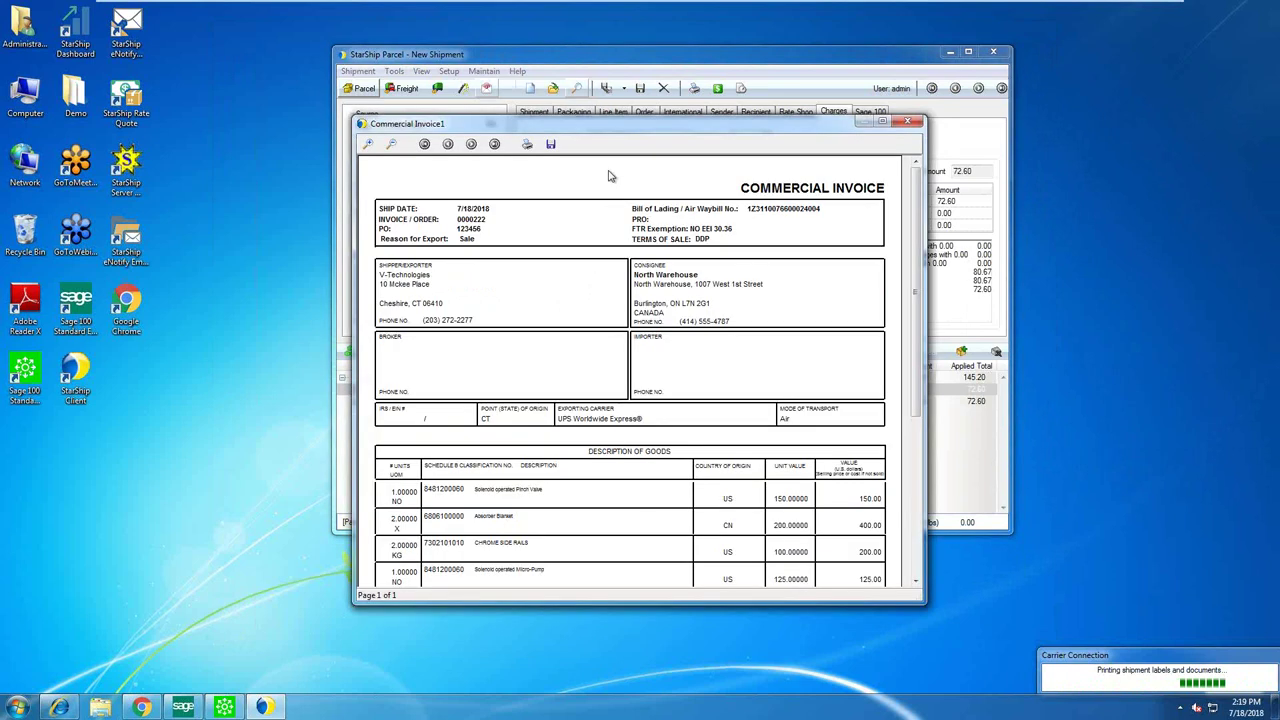
drag(627, 130, 550, 30)
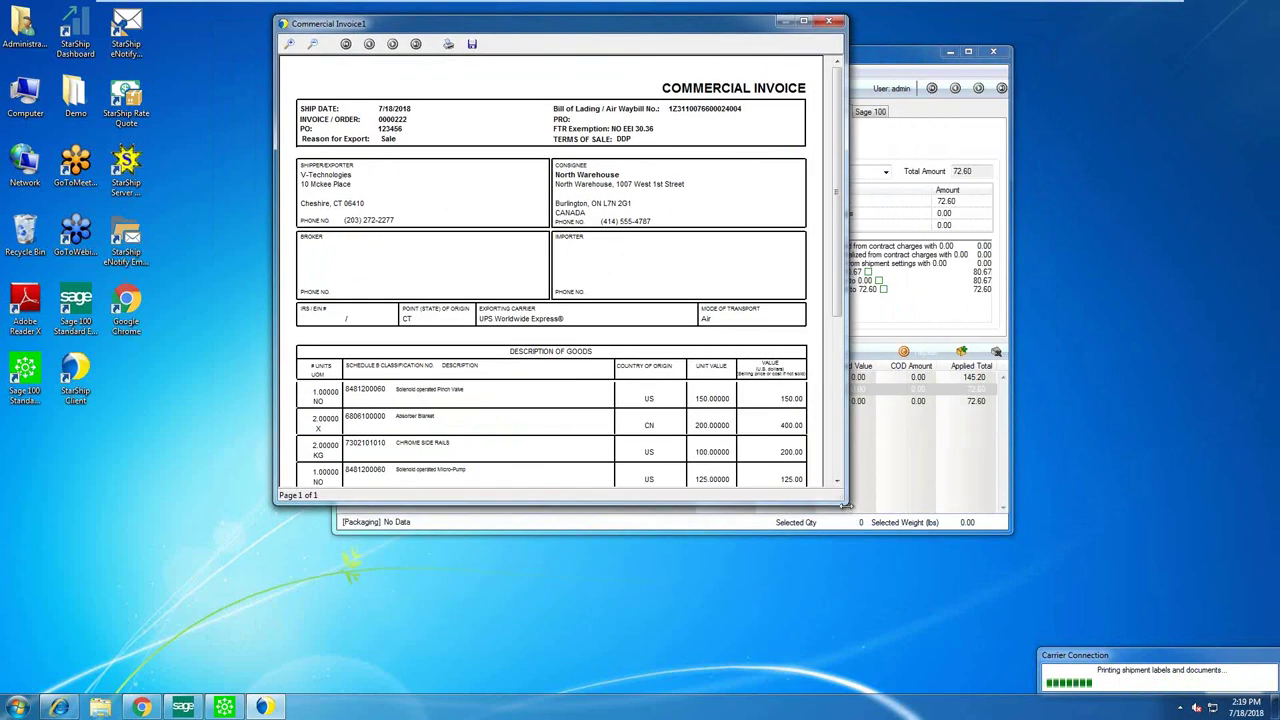
drag(847, 500, 876, 668)
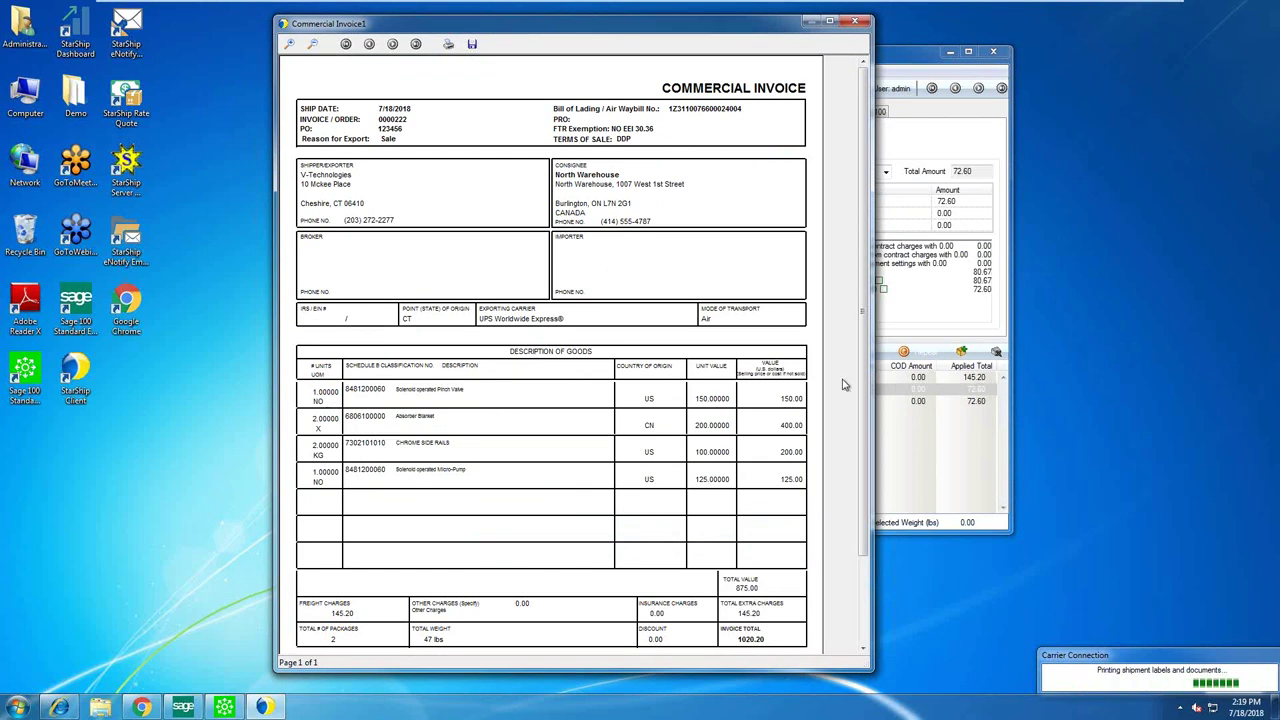
scroll(851, 523, down, 2)
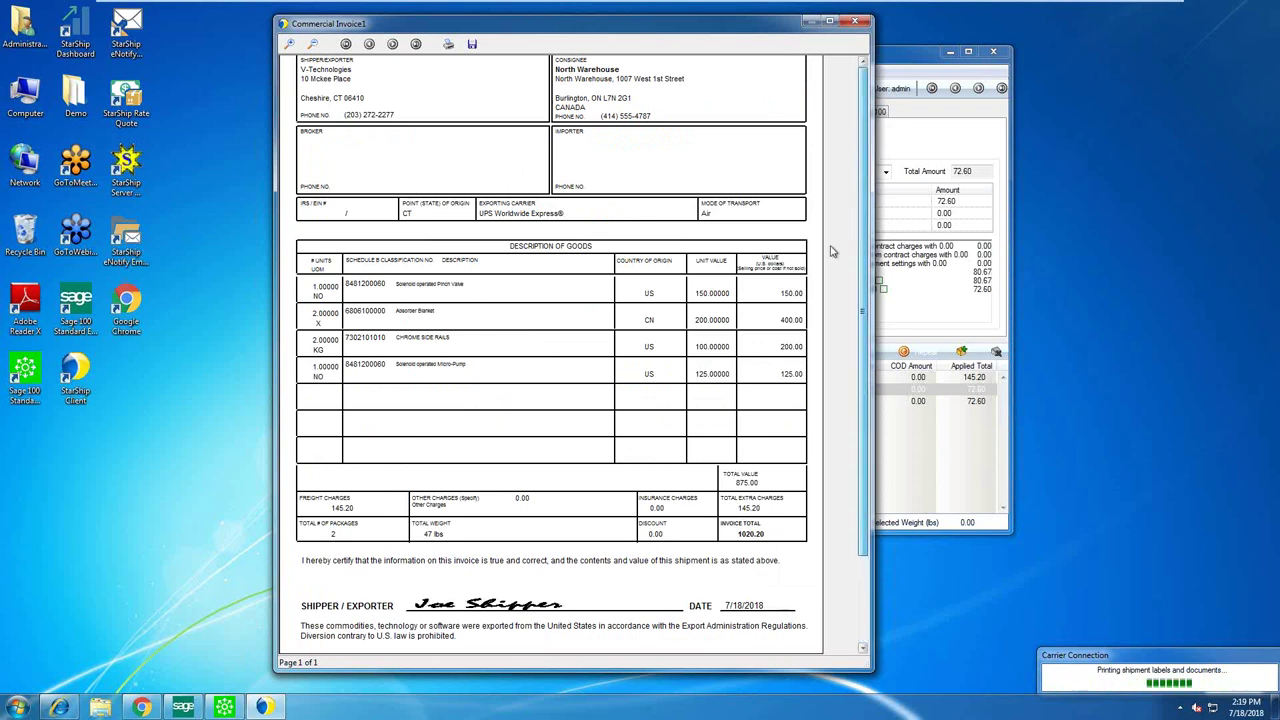
scroll(828, 251, up, 3)
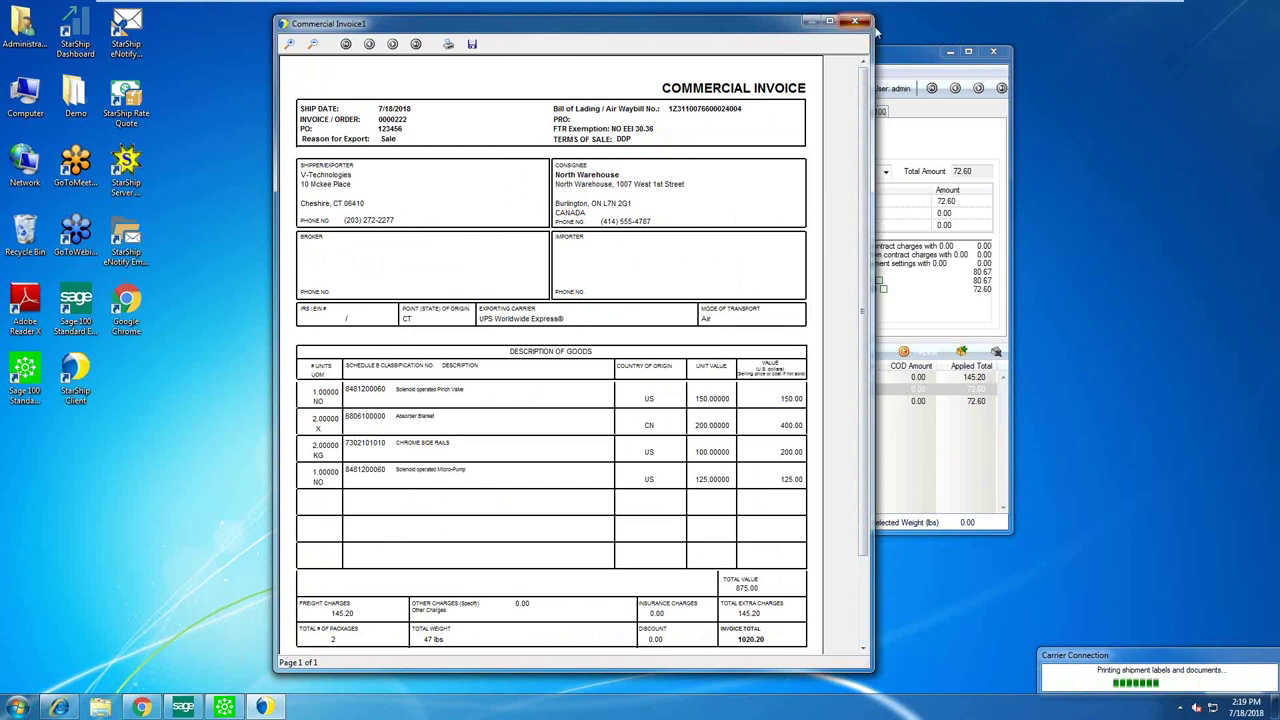
click(855, 21)
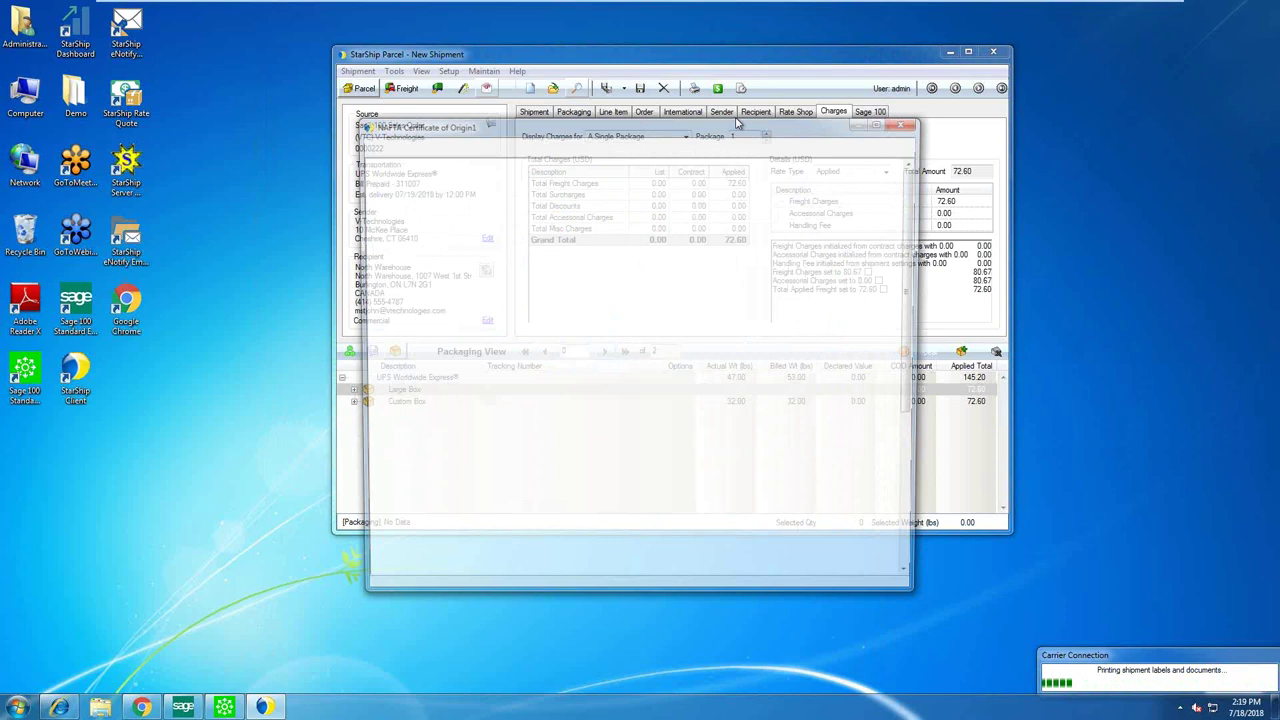
Enlarge the NAFTA Certificate of Origin preview to check it, then close it.
drag(816, 494, 818, 686)
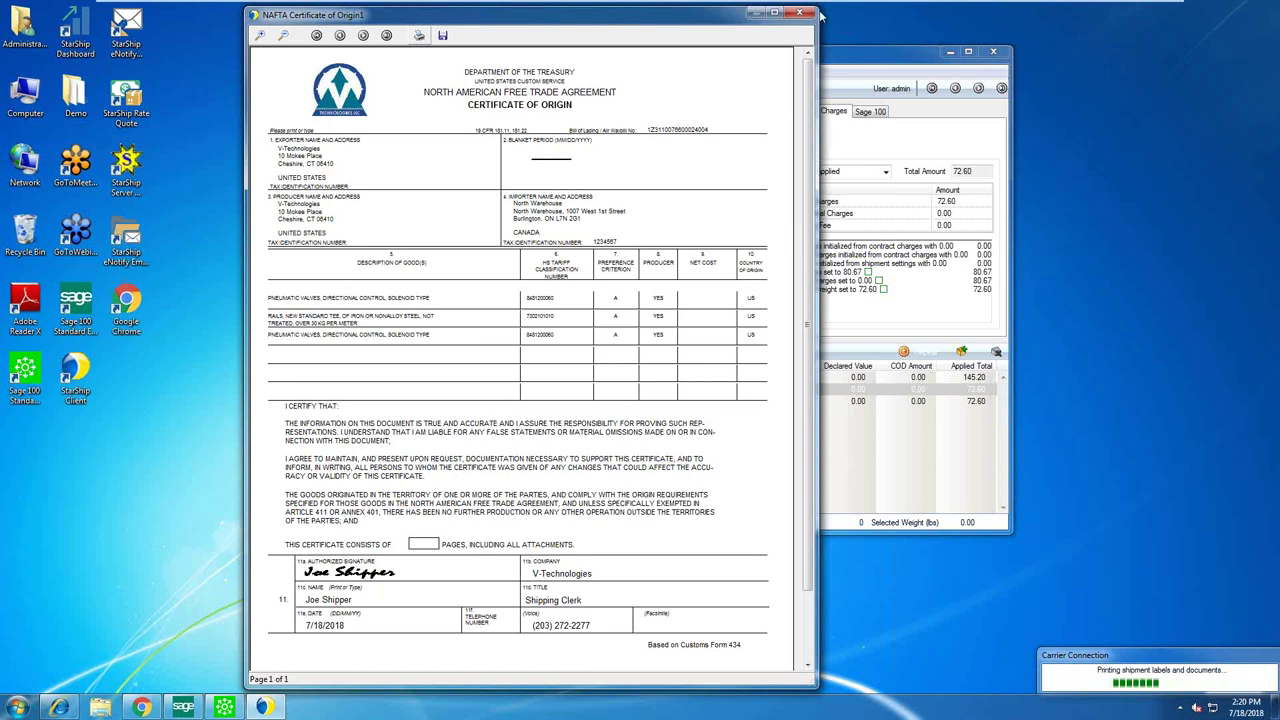
click(800, 13)
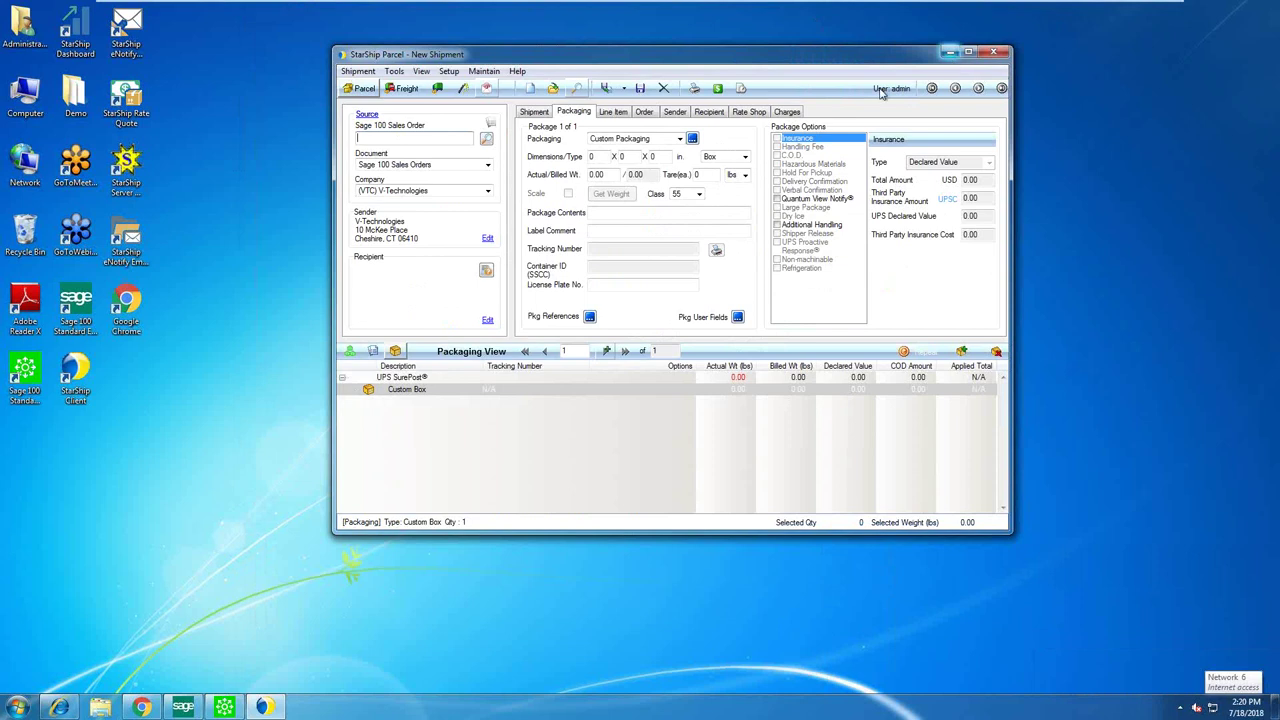
In Sage 100, view the invoice's tracking summary: two UPS packages at 72.60 freight each.
click(224, 707)
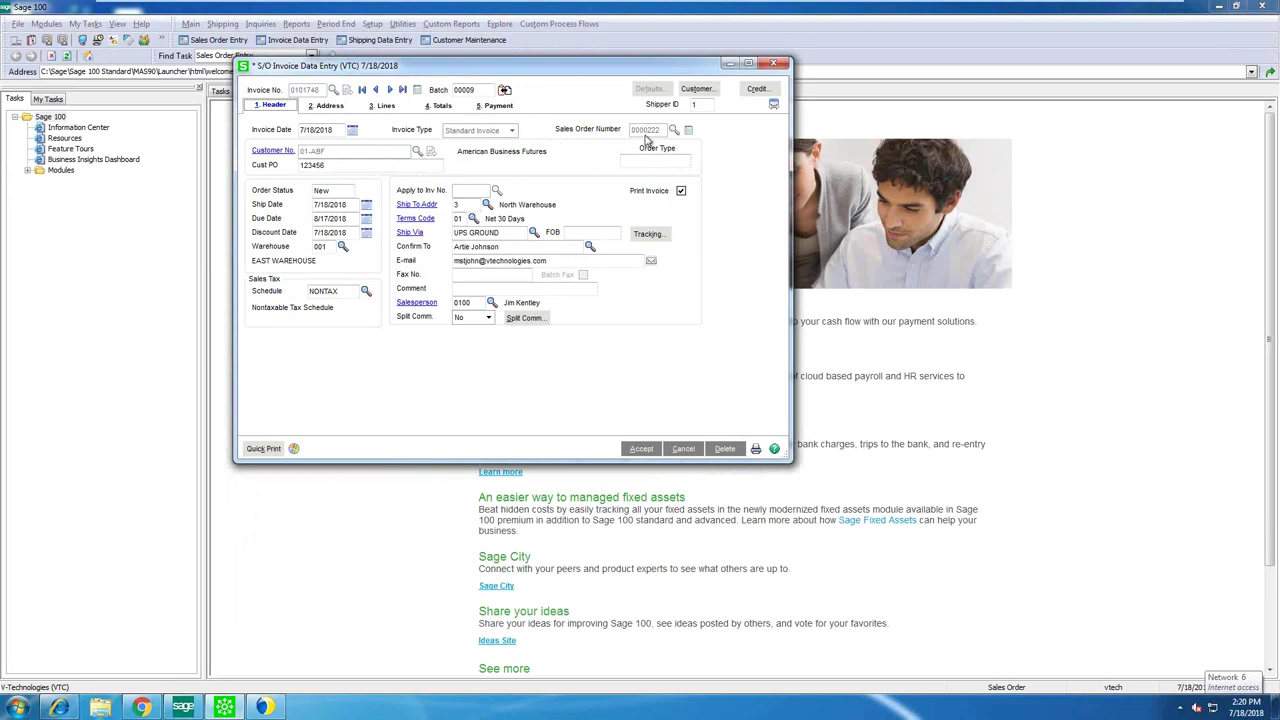
click(650, 238)
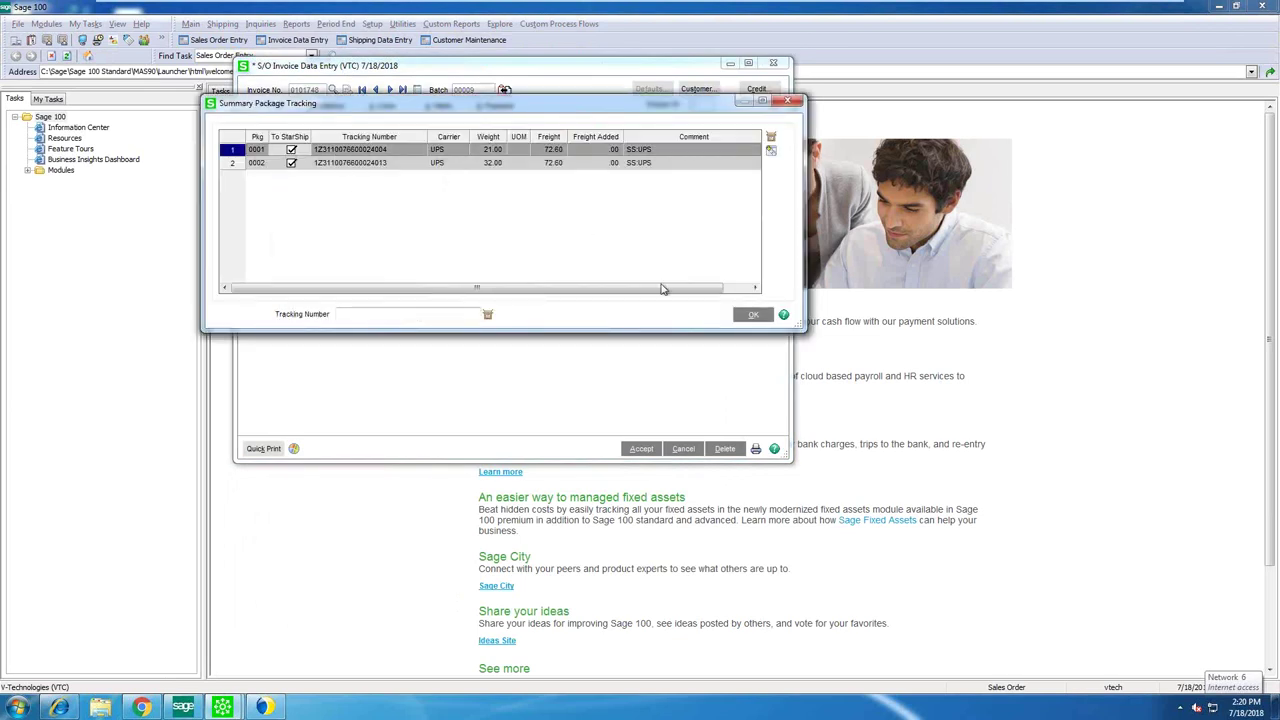
Check package 0001's items, then view totals showing 145.20 freight and 161.330 StarShip cost.
click(771, 150)
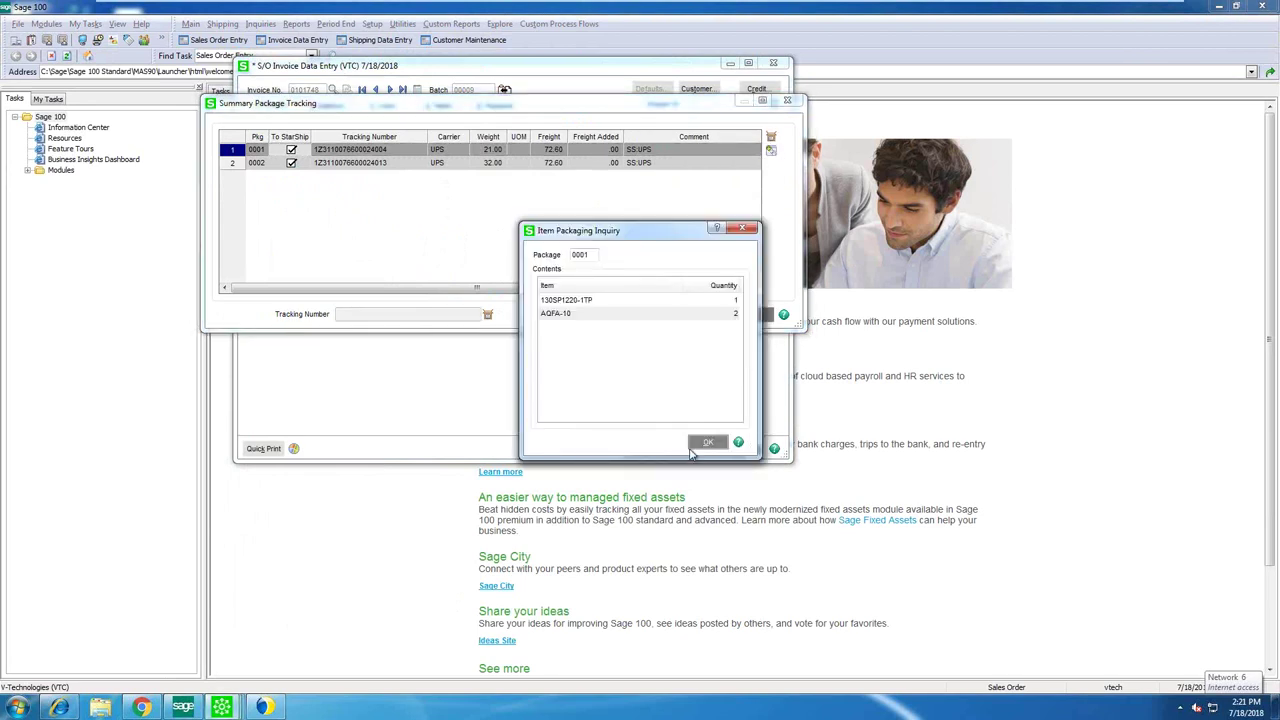
key(Escape)
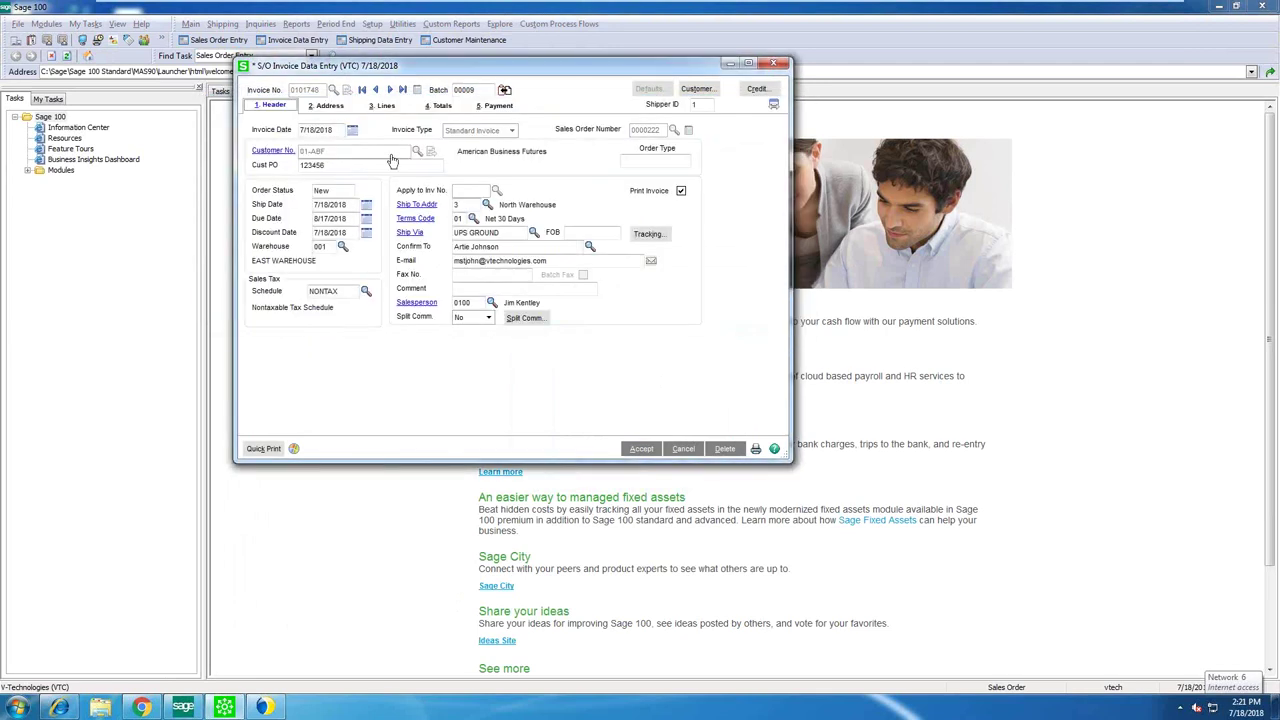
click(444, 110)
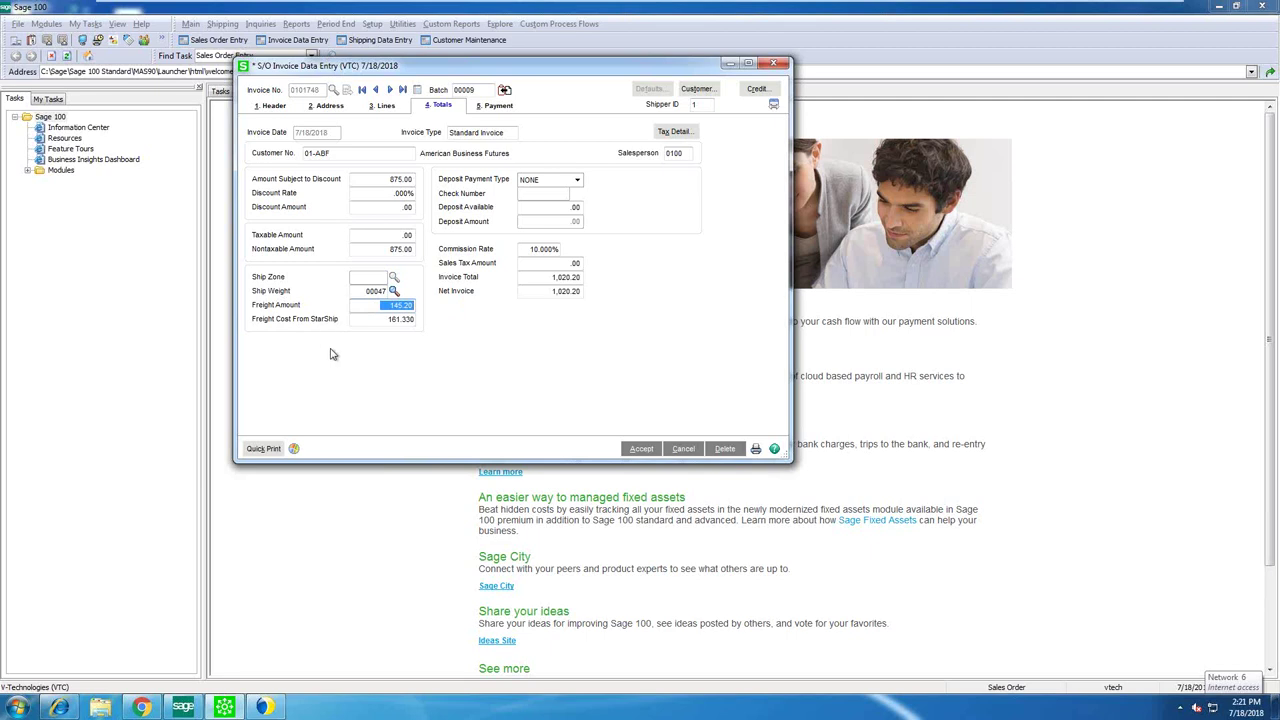
Replace the 145.20 Freight Amount with 175.00, bringing the invoice total to 1,050.00.
key(Tab)
click(382, 305)
click(388, 319)
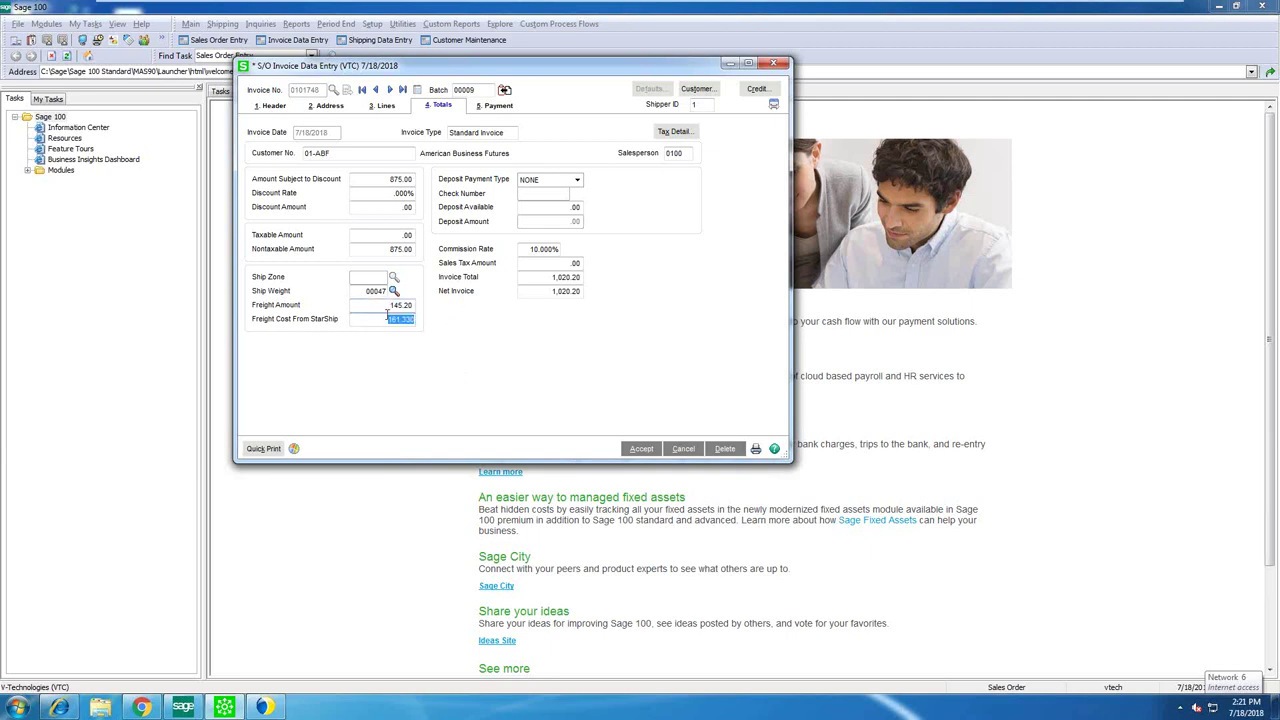
click(390, 305)
key(shift+End)
text(175.00)
key(Tab)
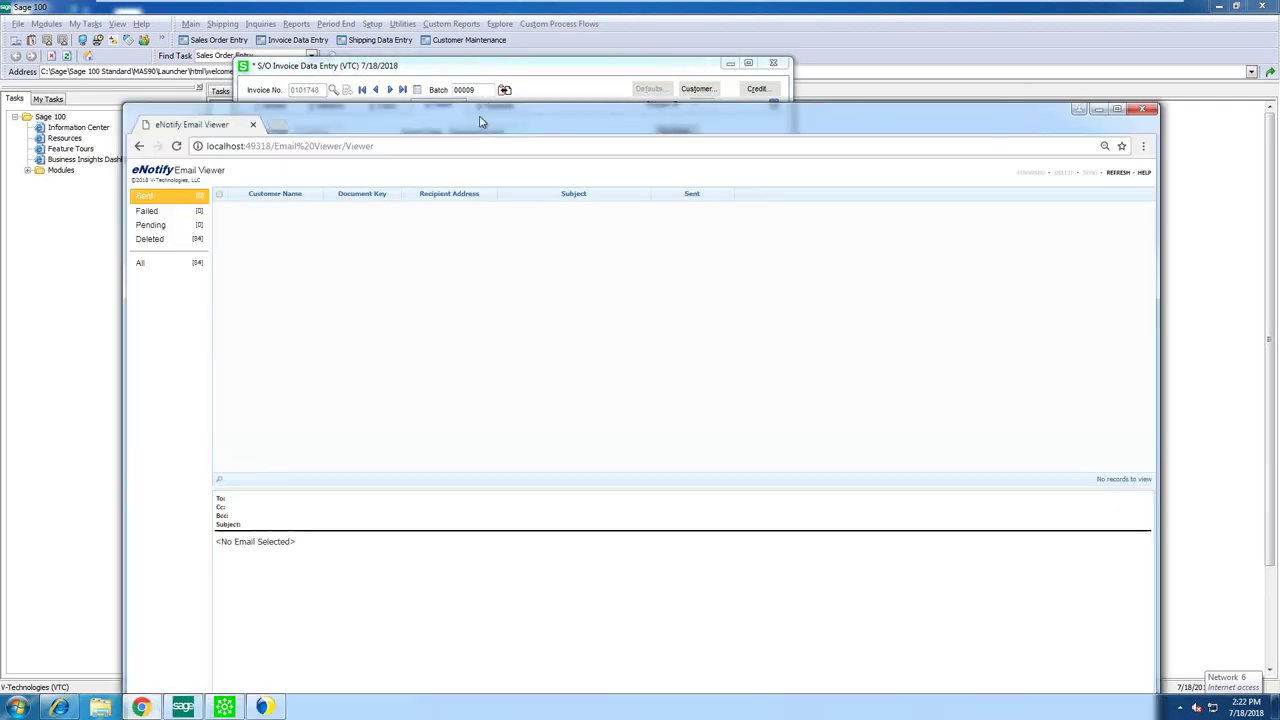
drag(486, 114, 480, 26)
Reload eNotify Email Viewer, log on, and open the Pending folder's queued notification.
click(166, 47)
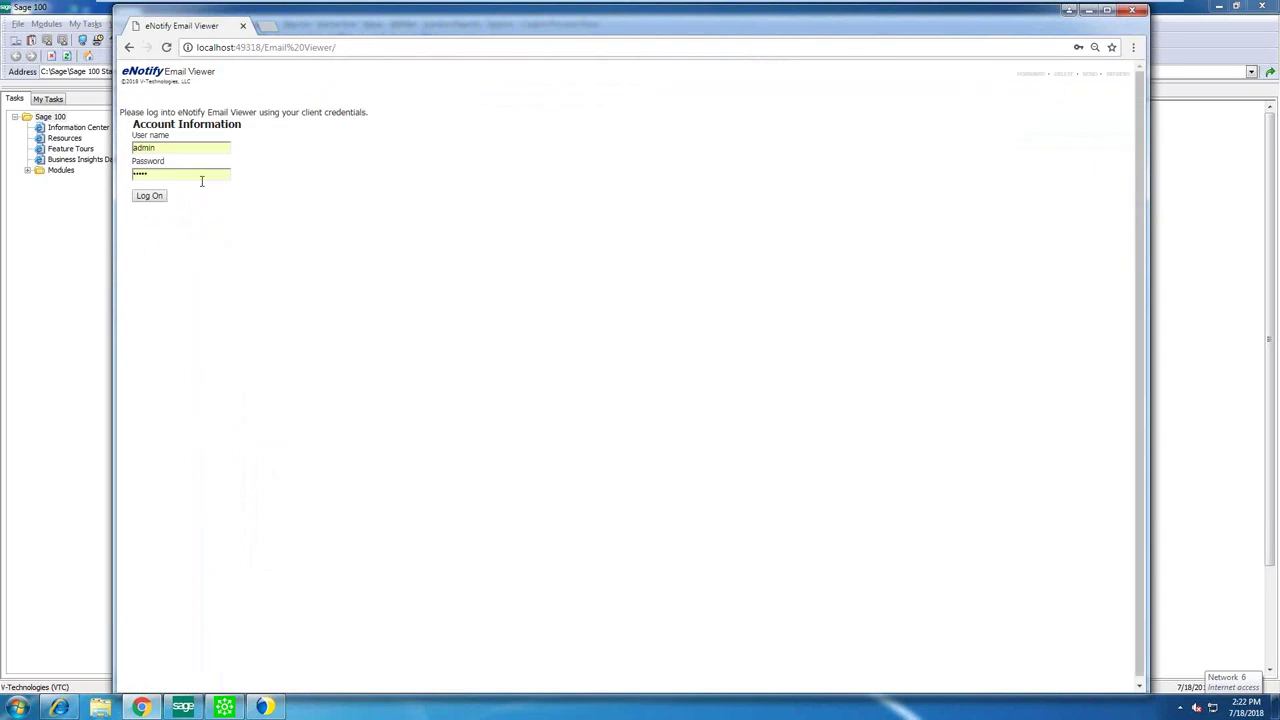
click(148, 197)
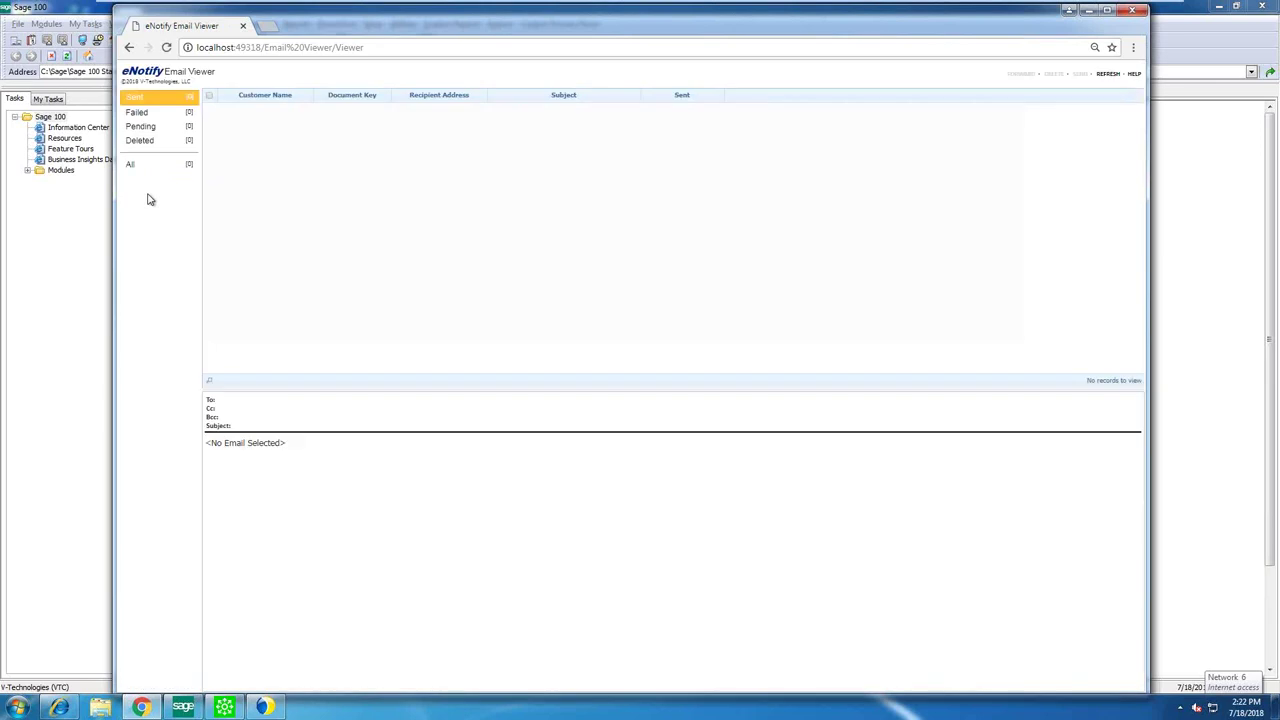
click(146, 128)
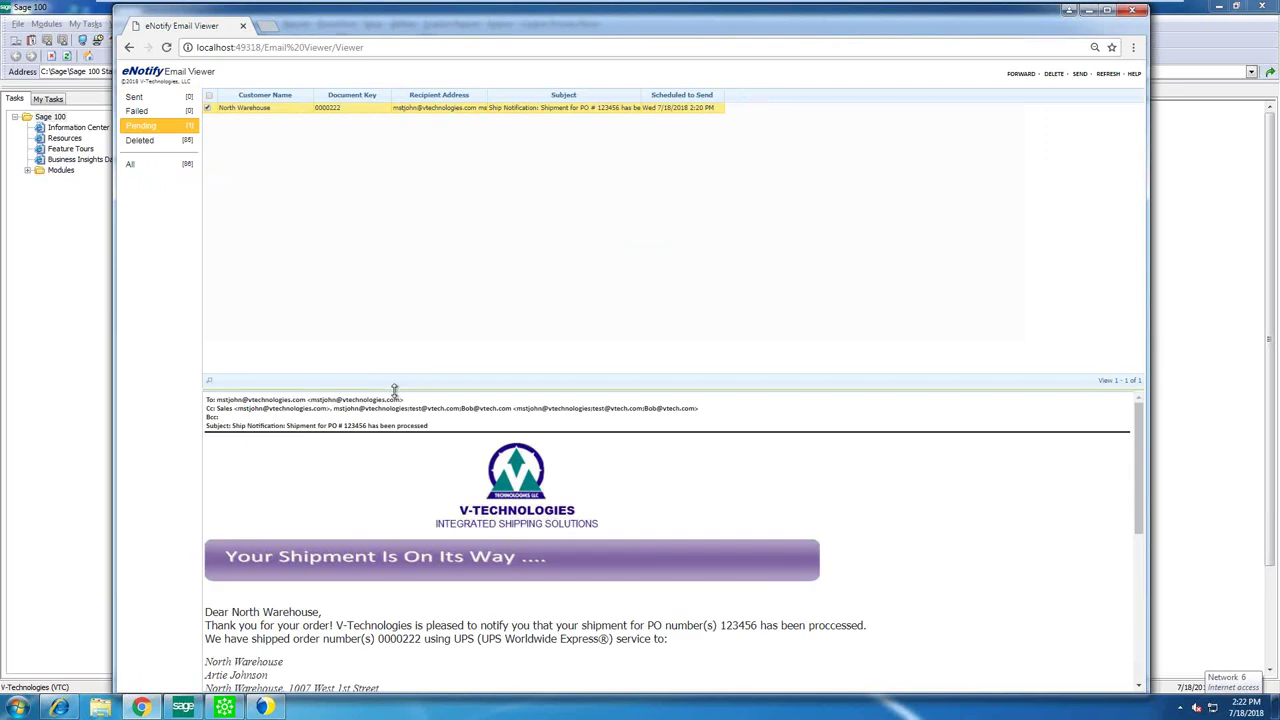
Enlarge the preview pane and read the PO 123456 Ship Notification to North Warehouse.
drag(395, 390, 377, 134)
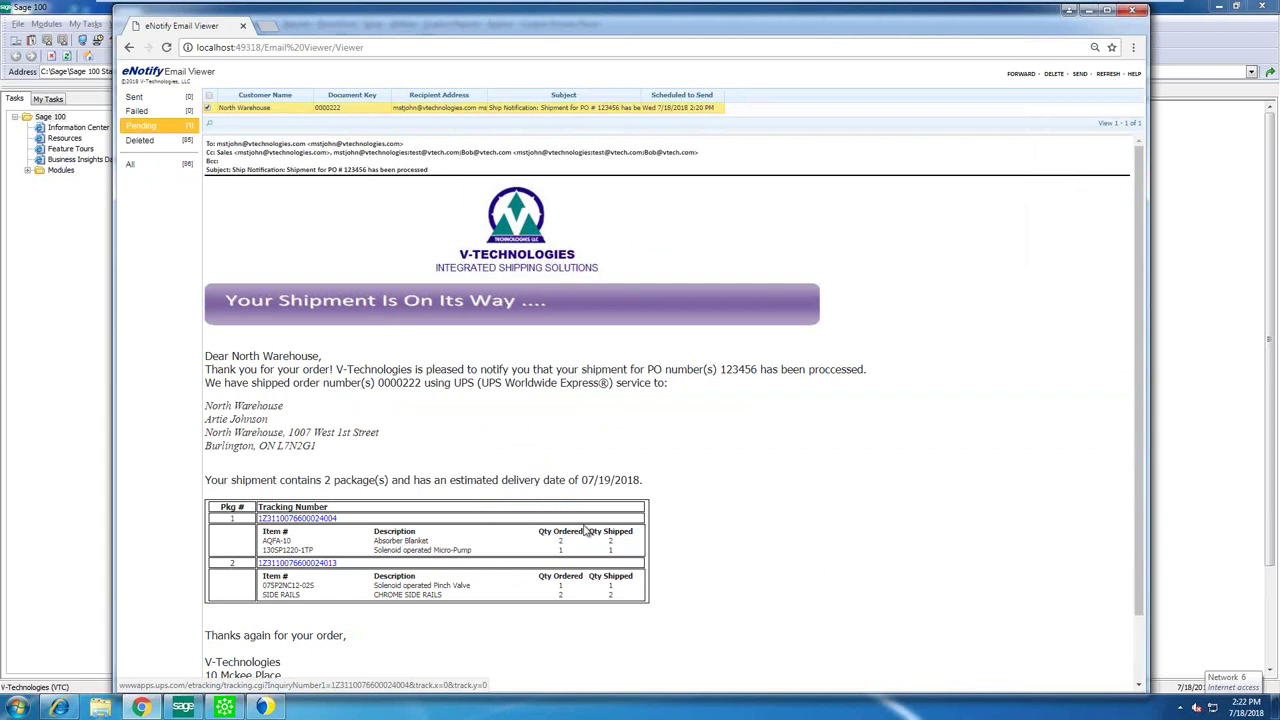
scroll(402, 606, down, 1)
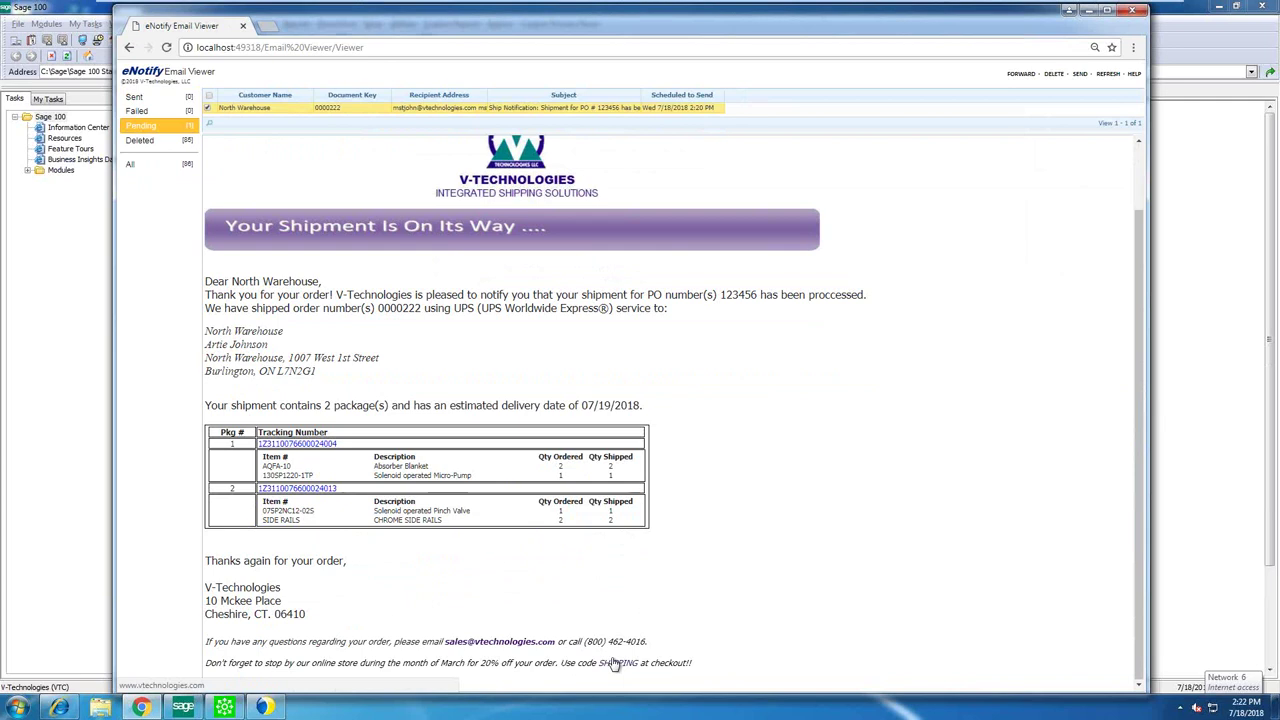
scroll(614, 664, up, 1)
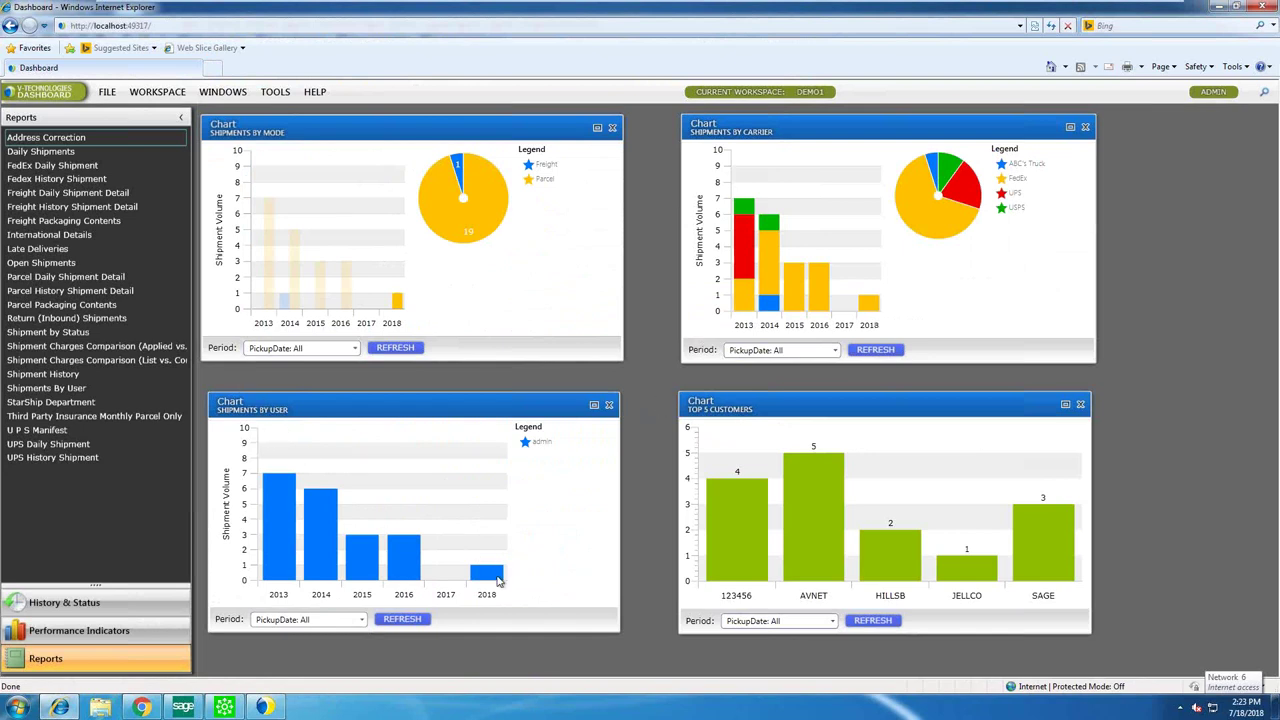
mouse_move(498, 580)
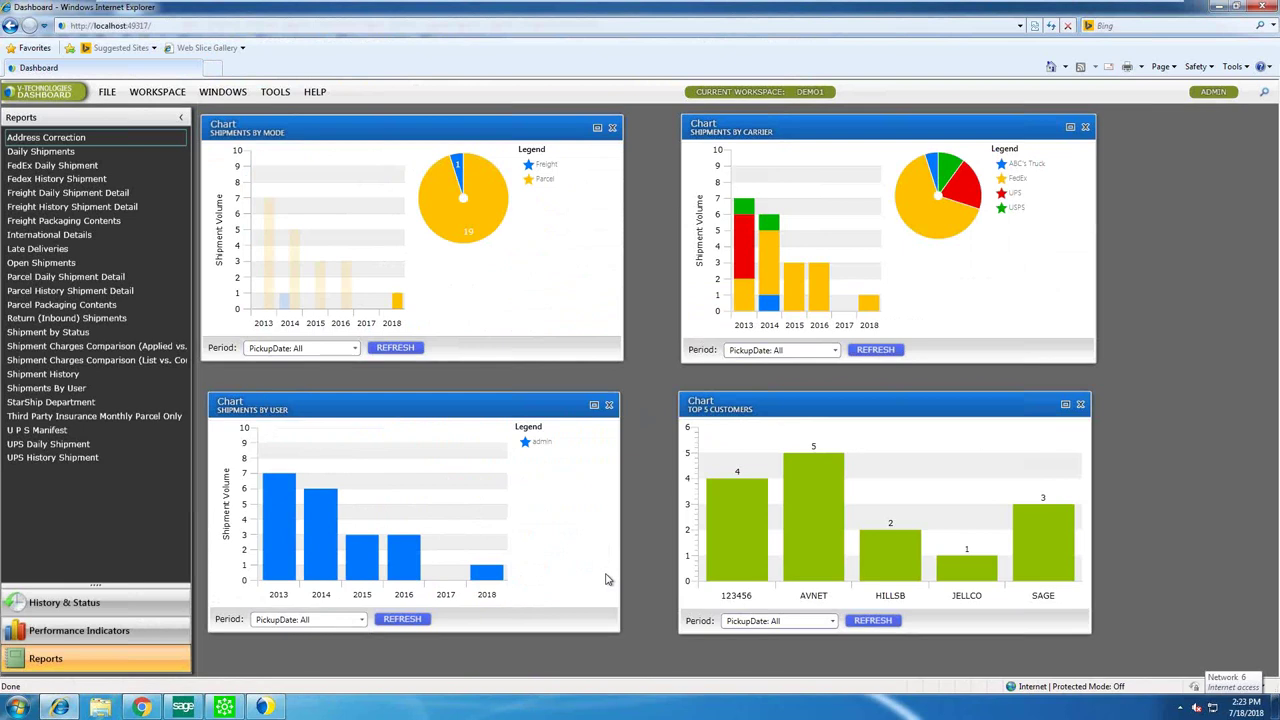
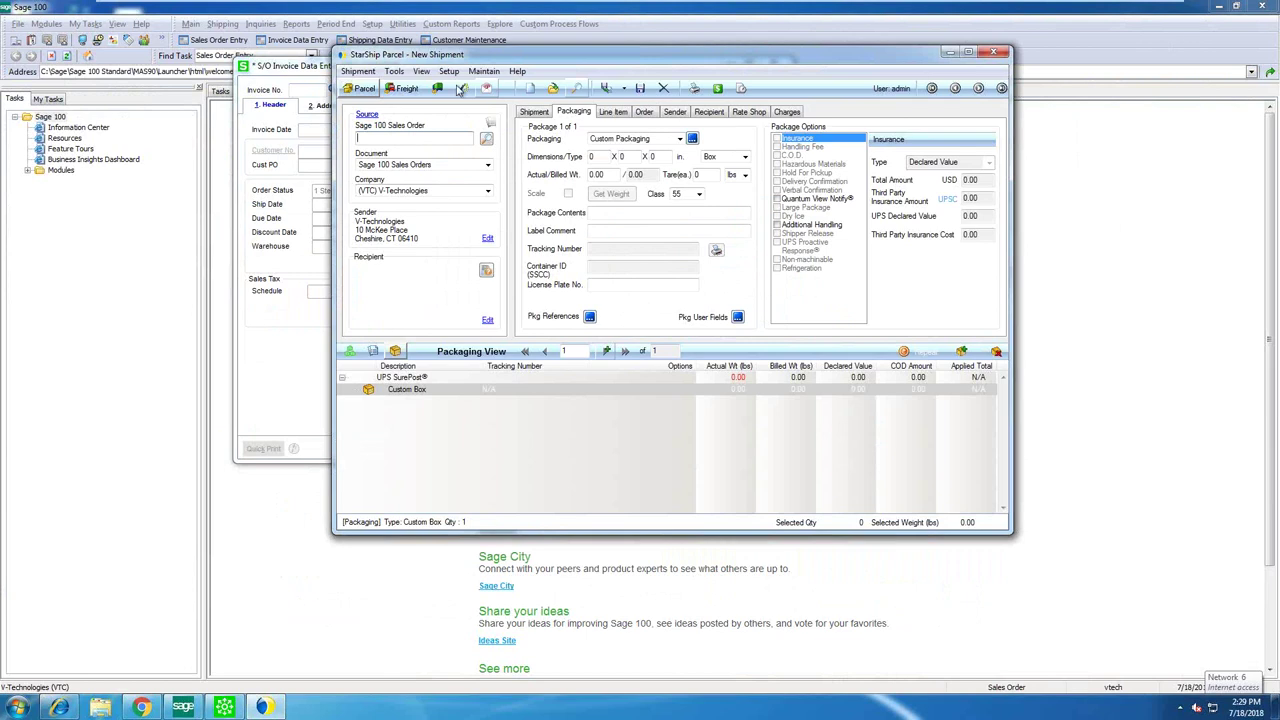
Set the StarShip Parcel document type to Sage 100 Invoice and go to the source number field.
click(393, 166)
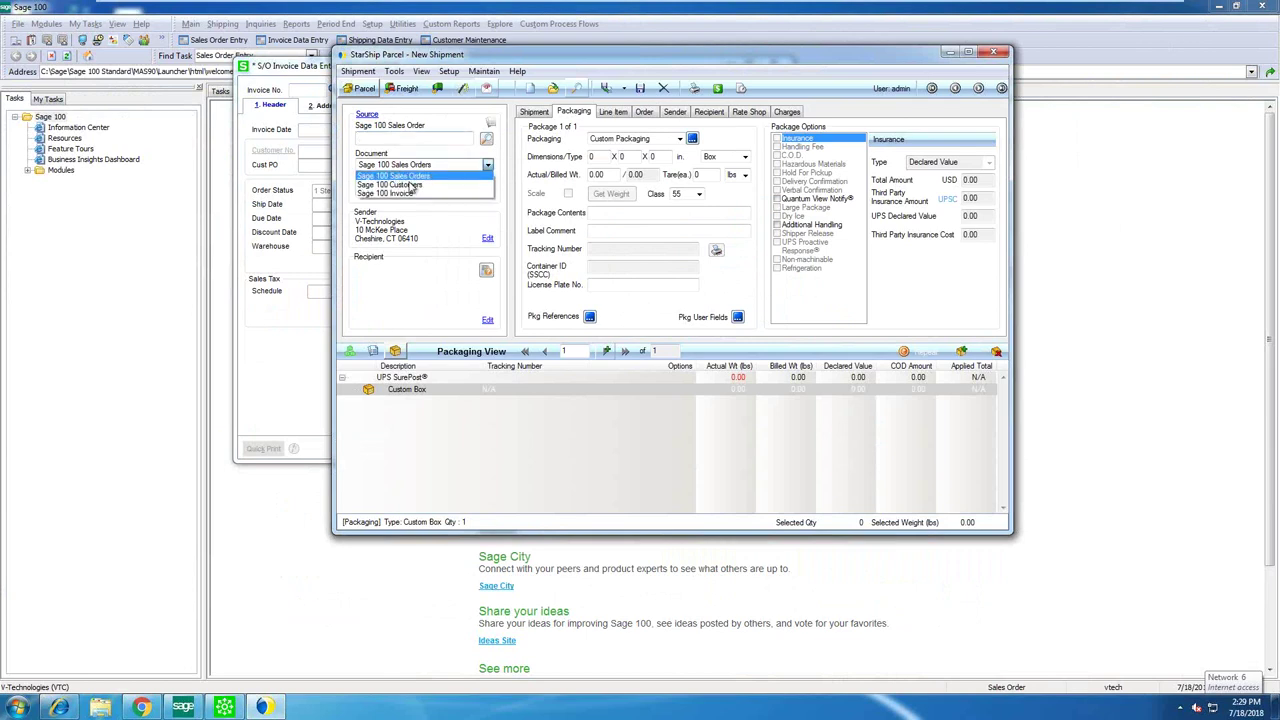
click(411, 195)
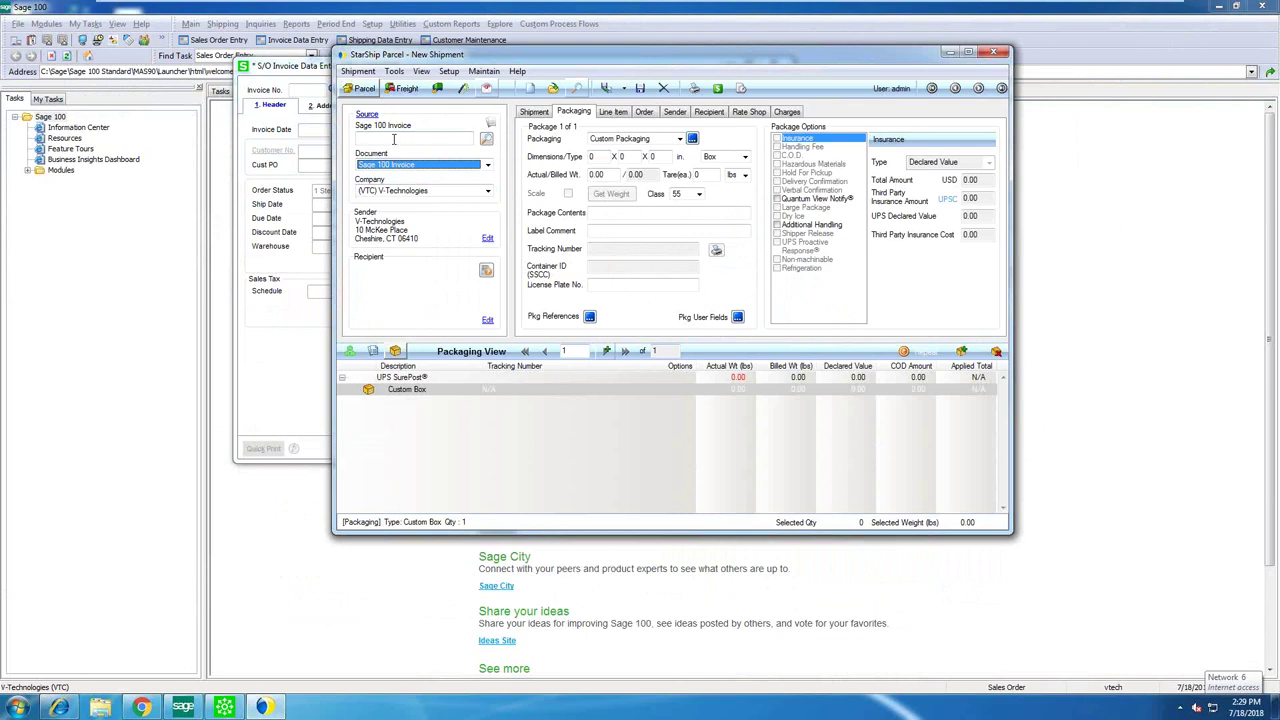
click(394, 139)
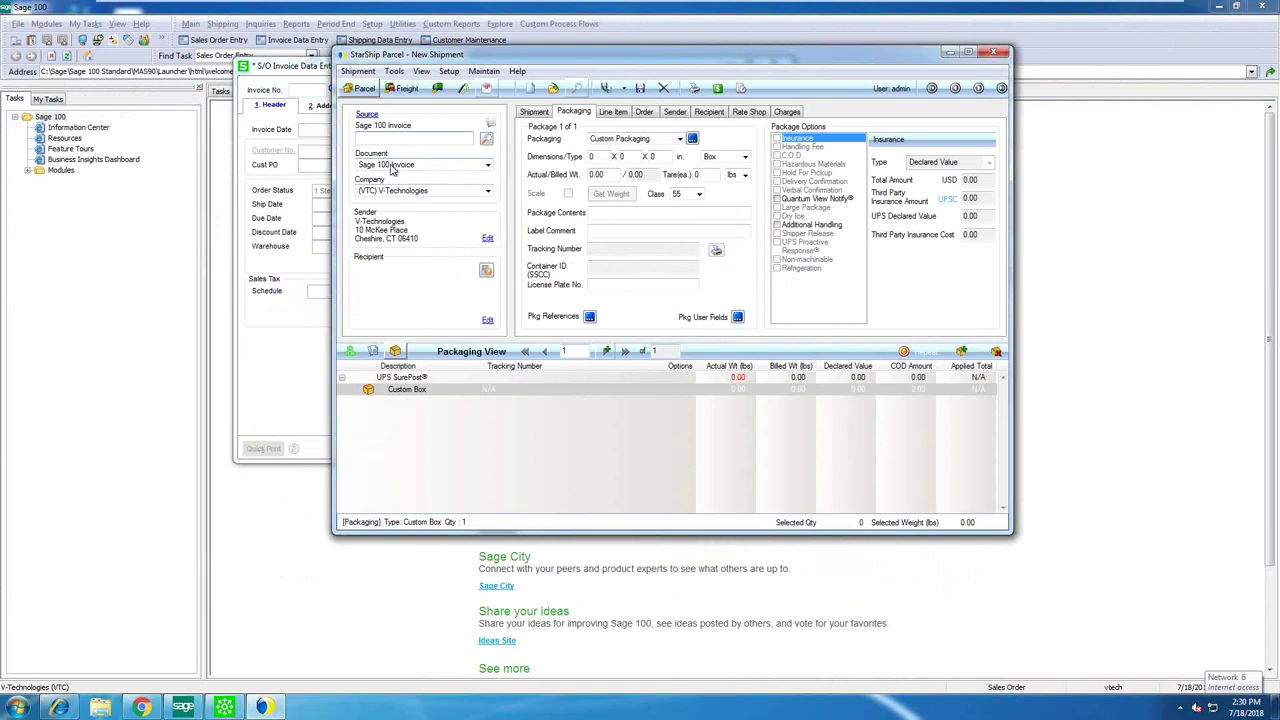
Switch the document briefly back to Sage 100 Sales Orders, then reselect Sage 100 Invoice with Source number empty.
click(393, 167)
click(398, 180)
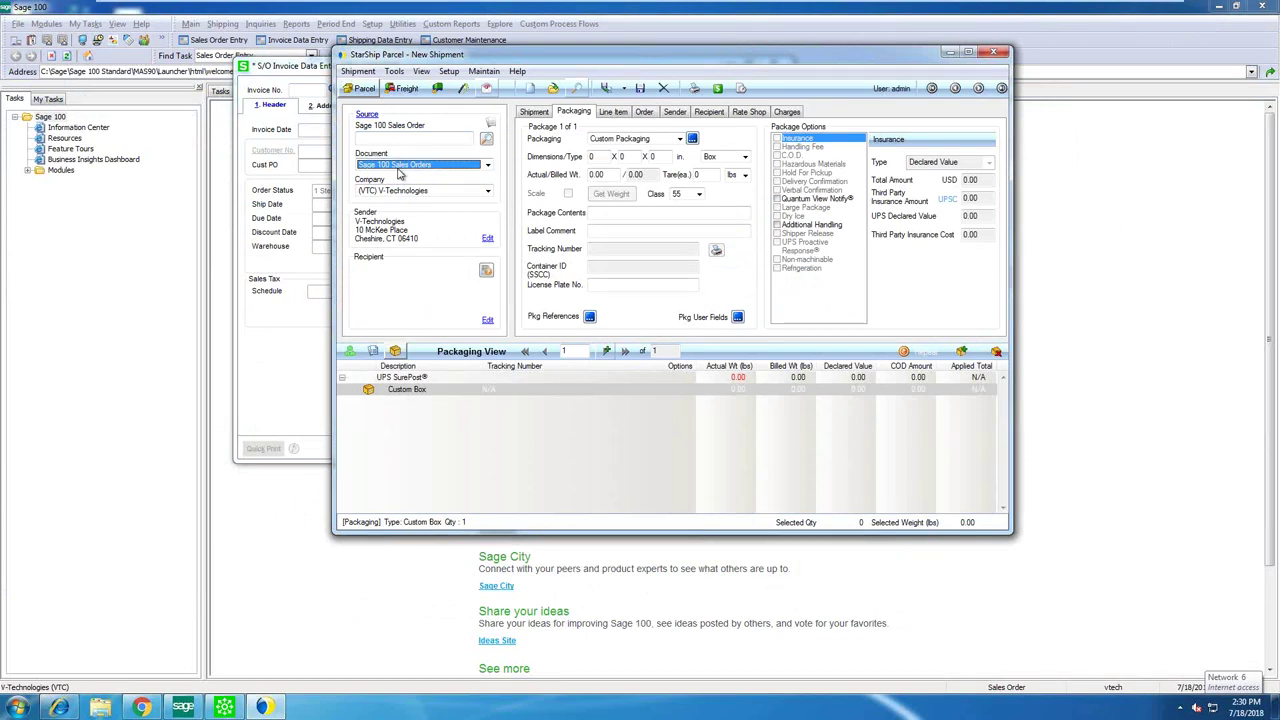
click(400, 166)
click(402, 194)
click(386, 138)
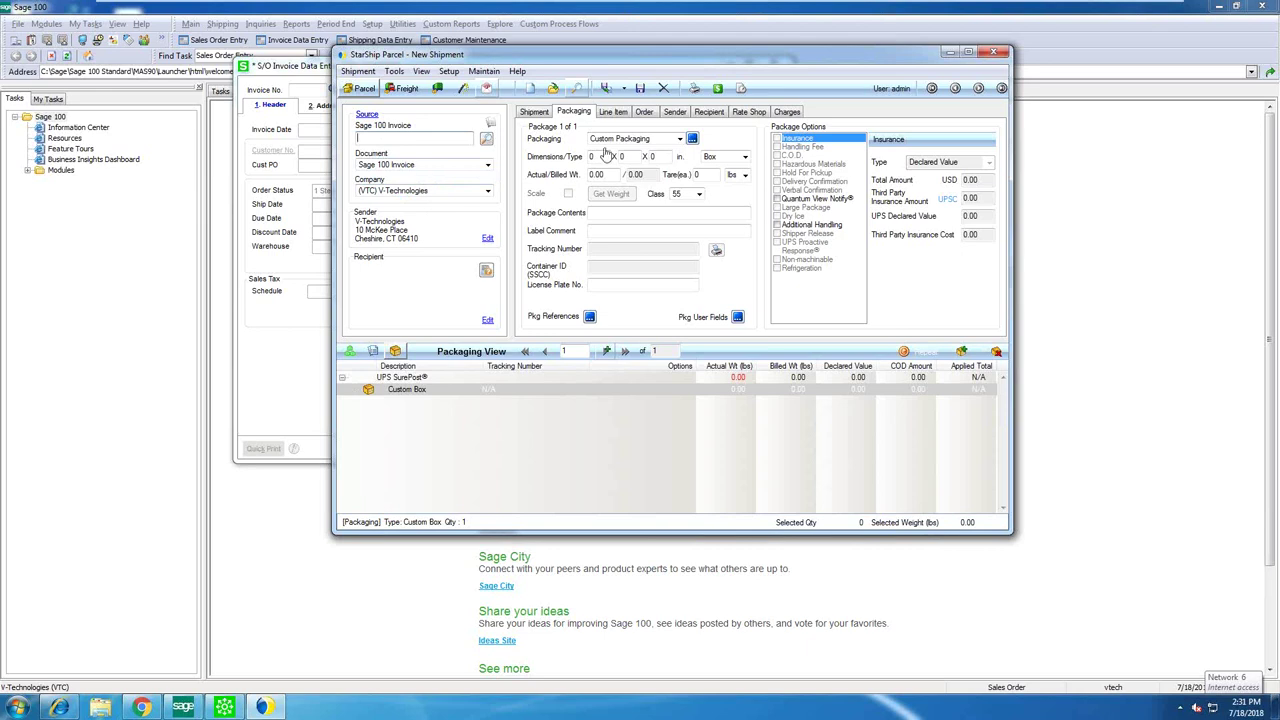
click(450, 137)
mouse_move(227, 708)
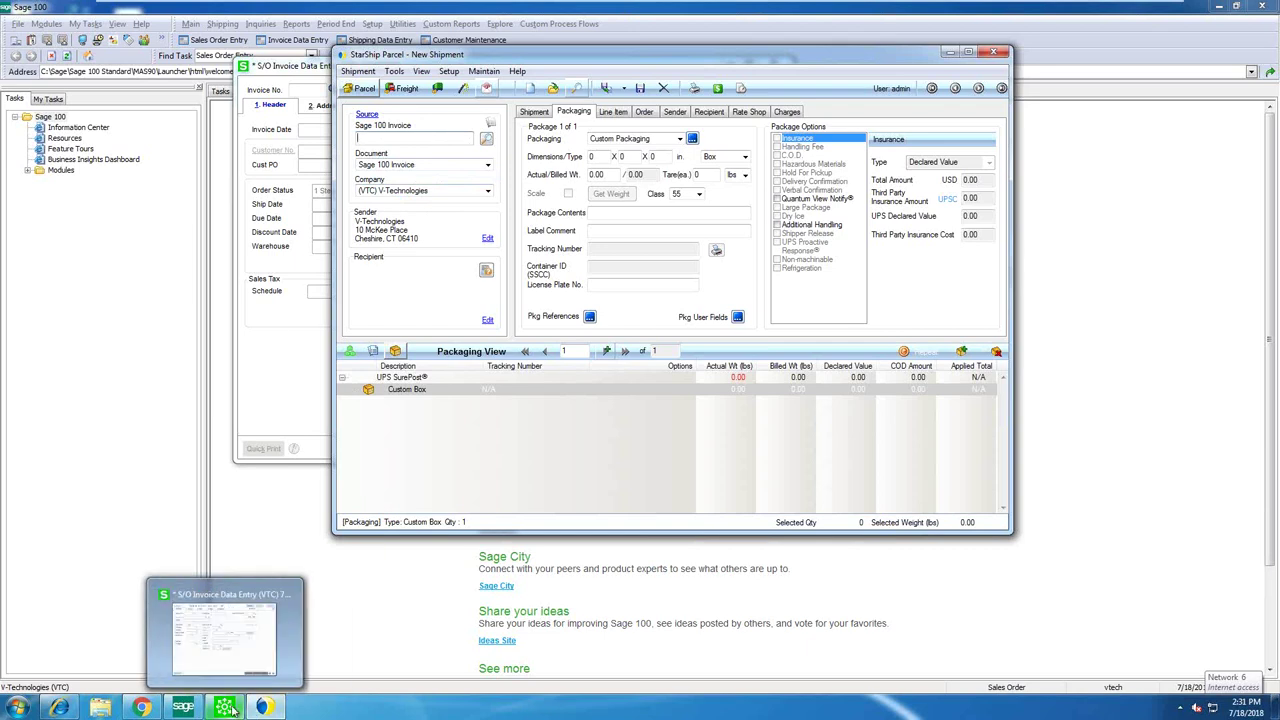
Open Sales Order Entry from the Sage 100 window and center it on order 0000241 for American Business Futures.
click(222, 39)
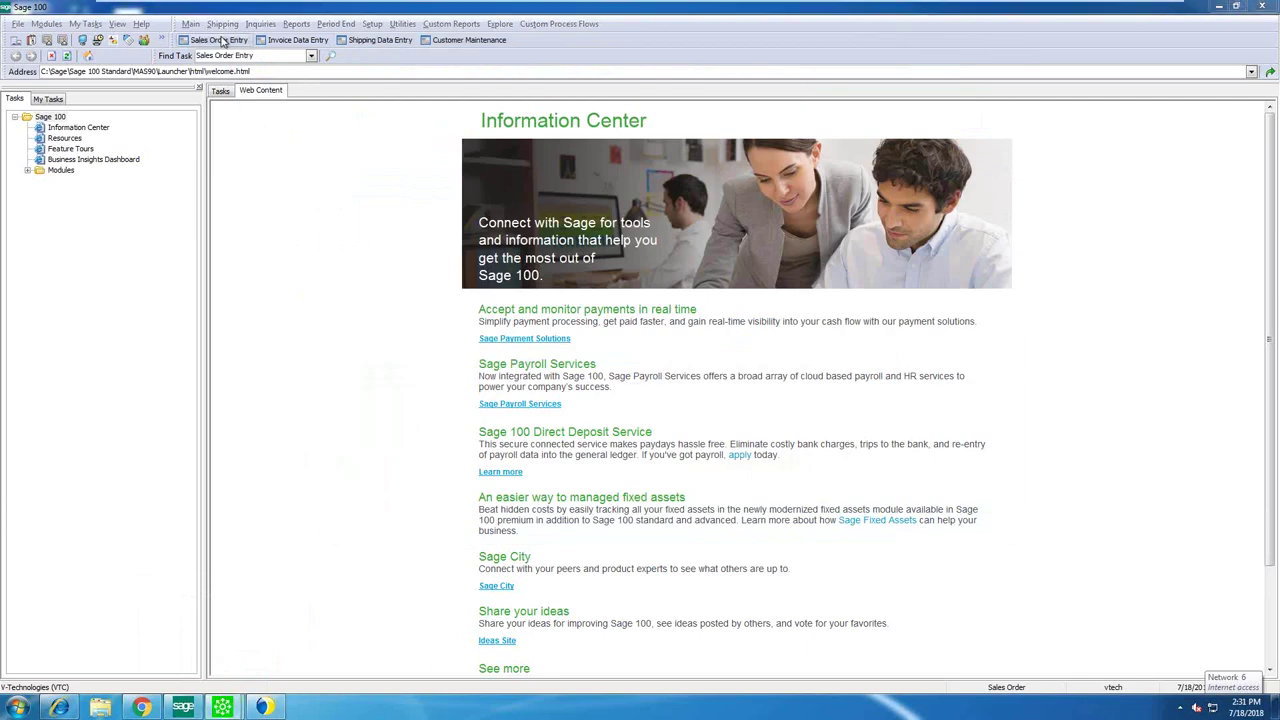
click(222, 39)
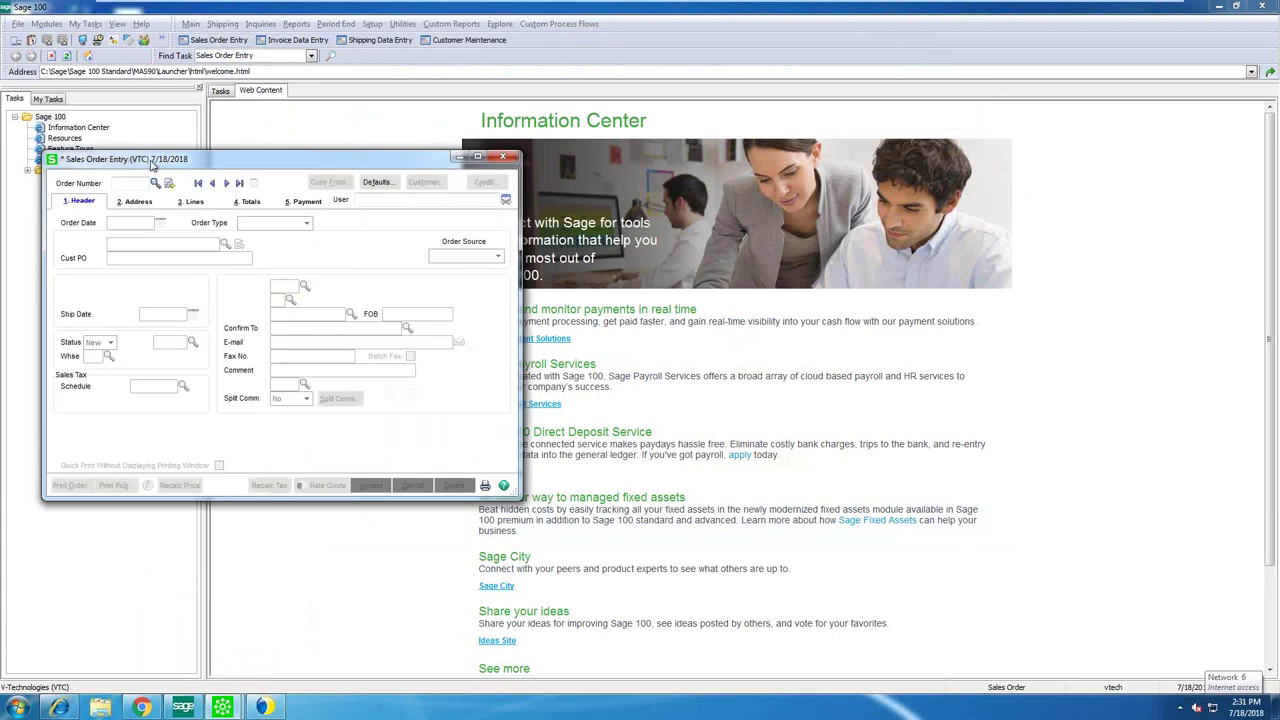
drag(154, 161, 340, 125)
click(369, 142)
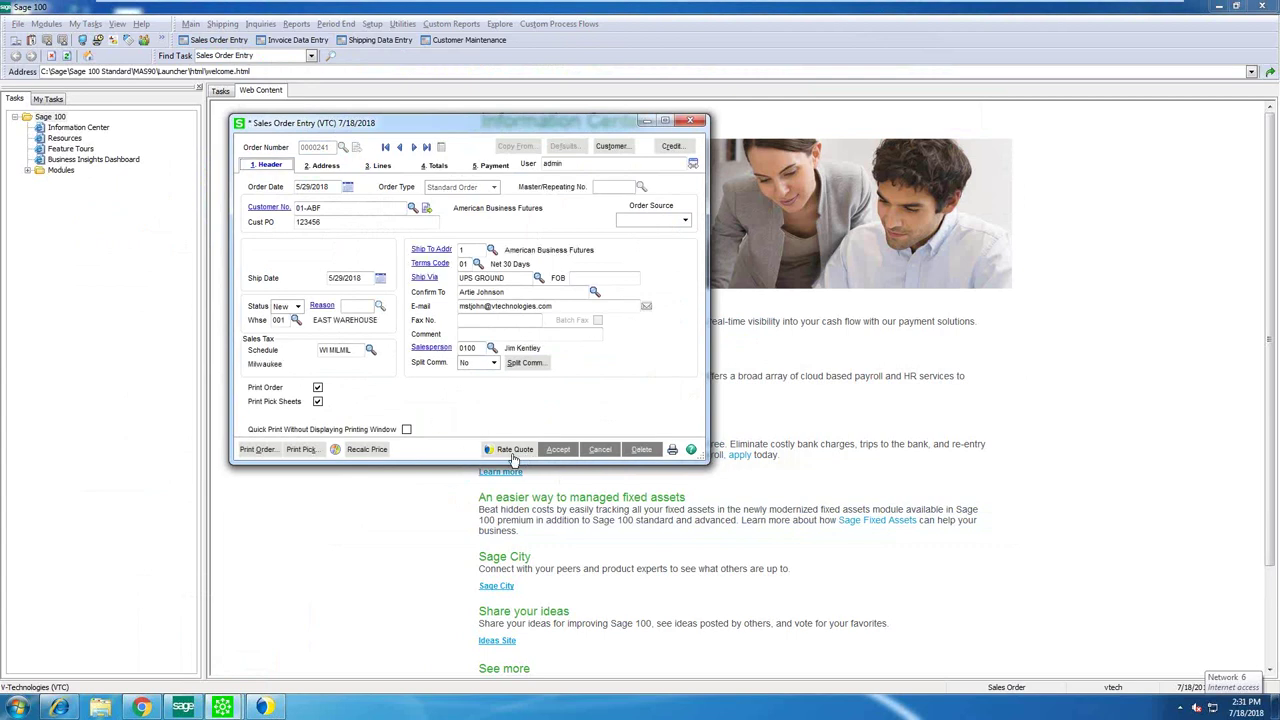
click(514, 450)
Launch a StarShip Rate Quote for the order and log on with the StarShip user name and password.
click(513, 452)
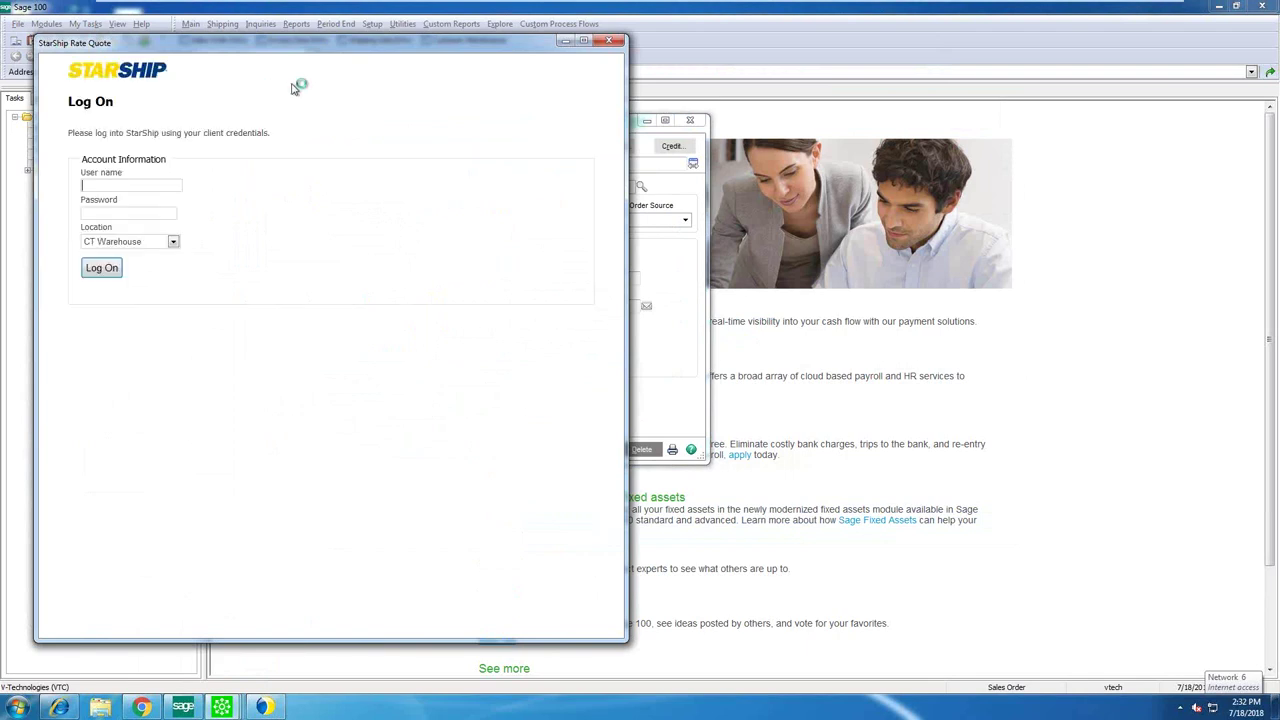
key(Tab)
click(113, 274)
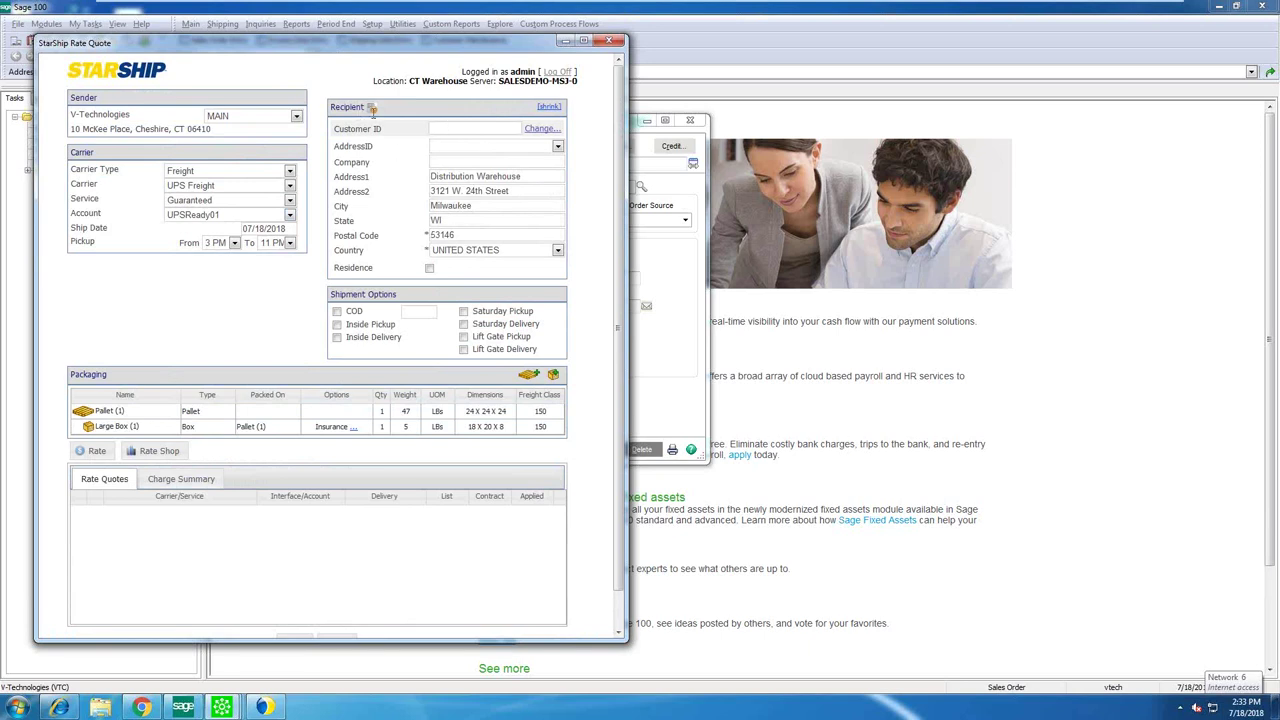
Rate-shop the pallet and large-box freight shipment, then pick the Central Freightlines LTL quote.
click(98, 446)
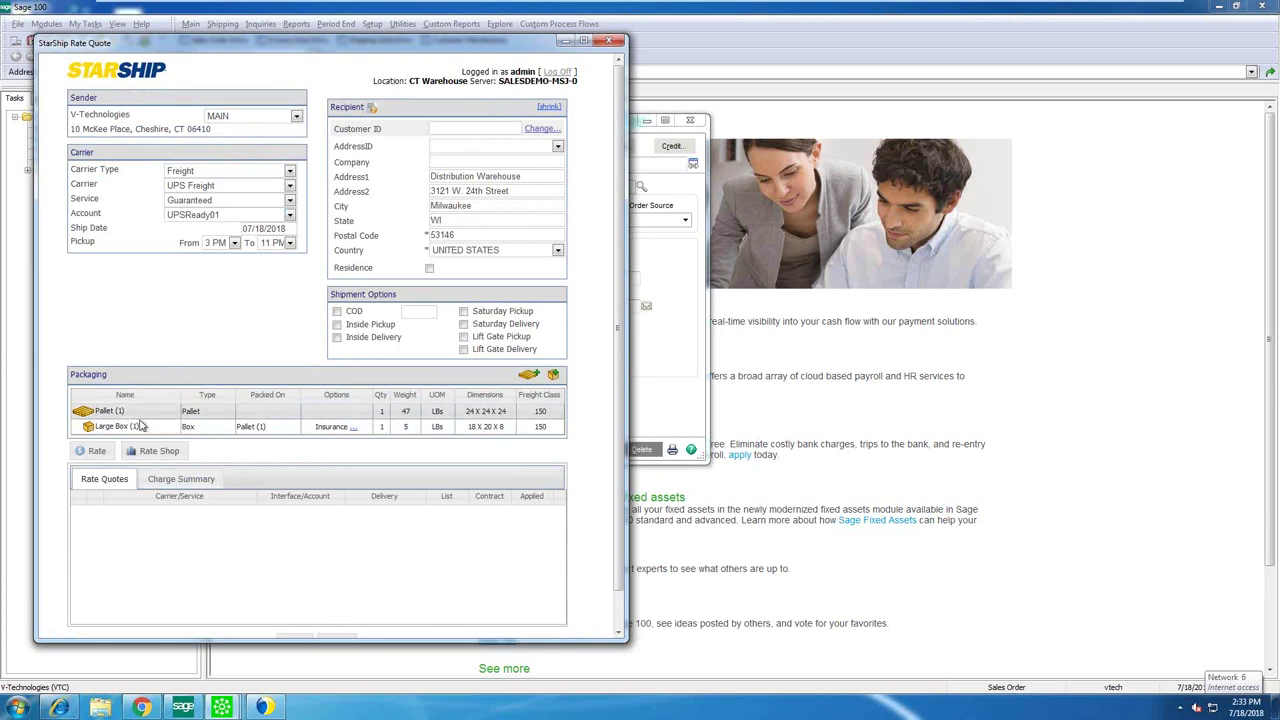
click(141, 426)
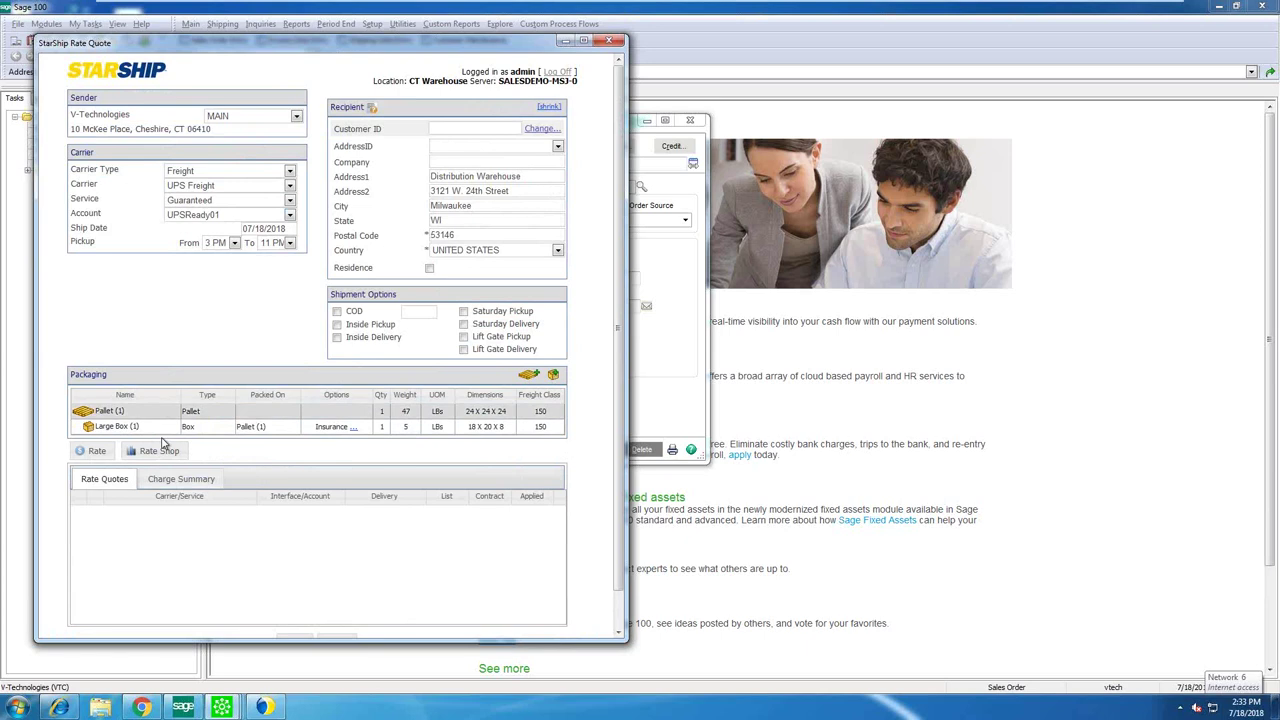
click(141, 456)
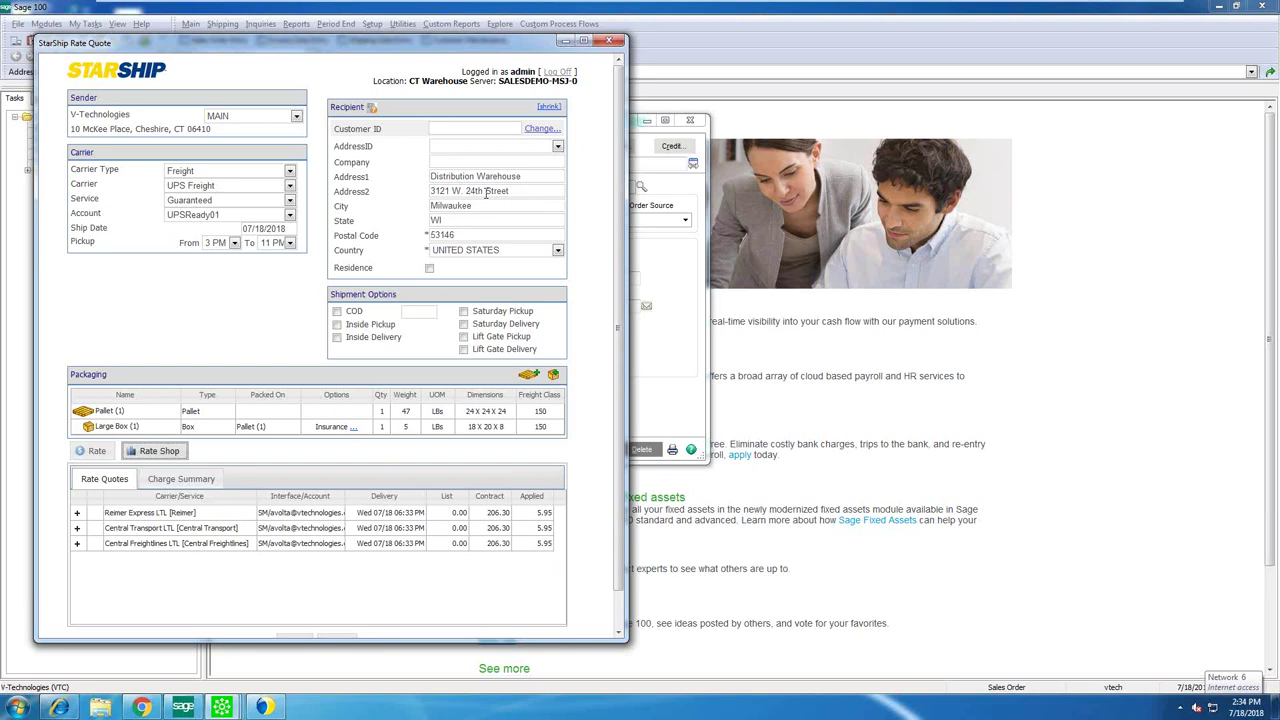
click(130, 543)
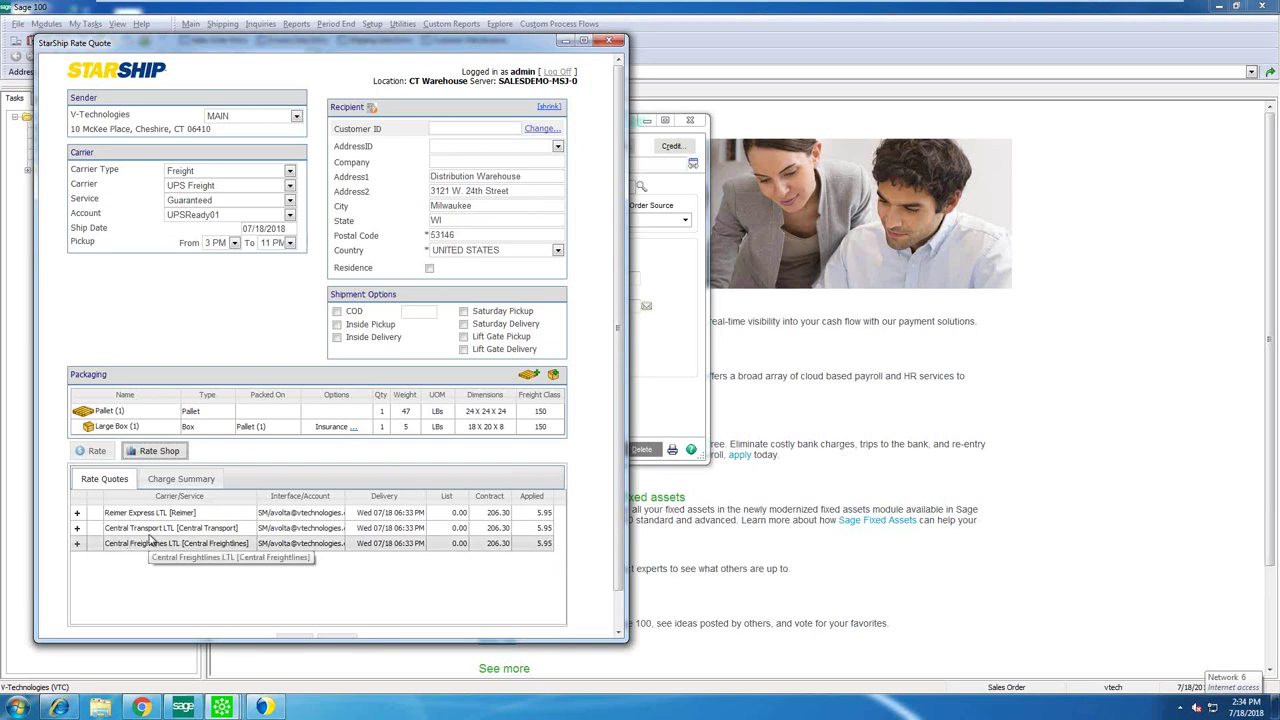
scroll(466, 500, down, 2)
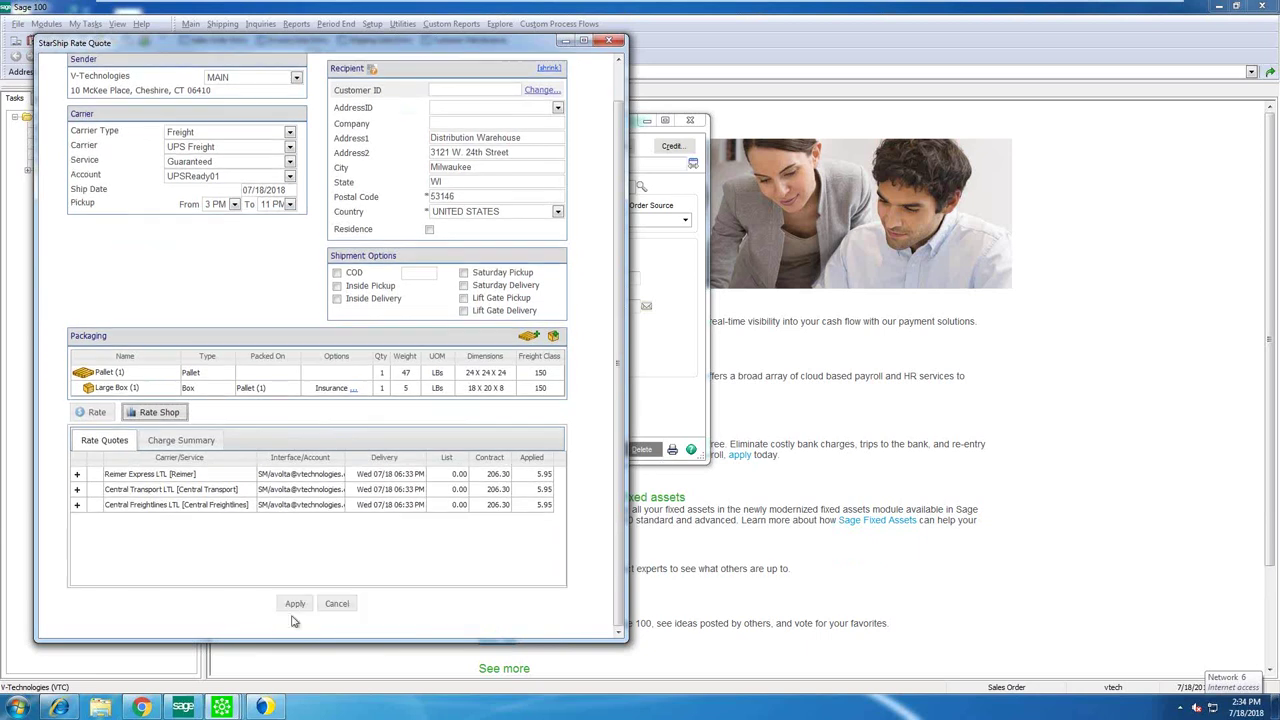